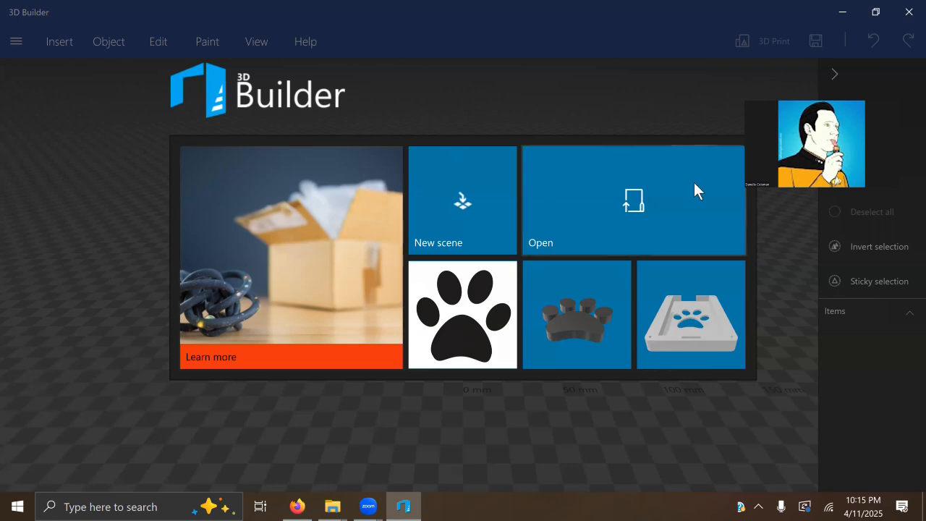
Step: Load the image Cat-Paw.png from the Desktop for conversion into a 3D model
click(611, 229)
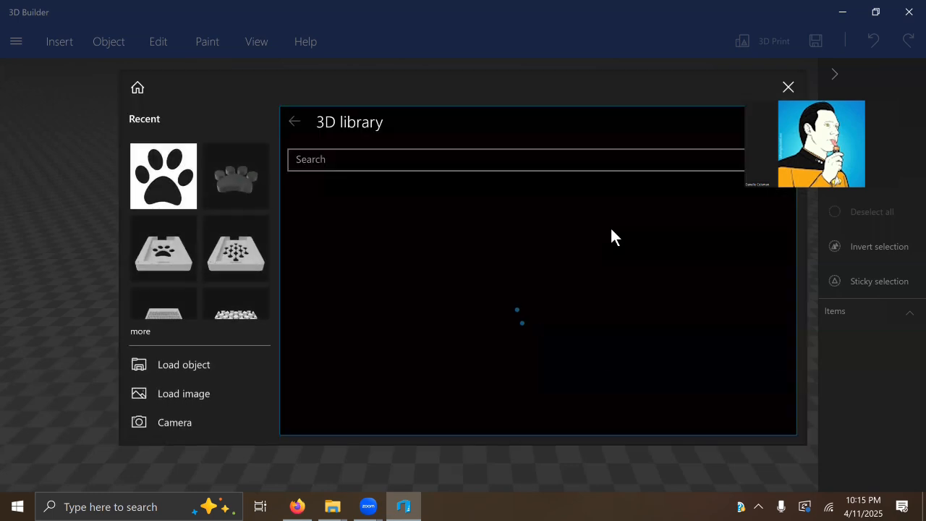
click(171, 397)
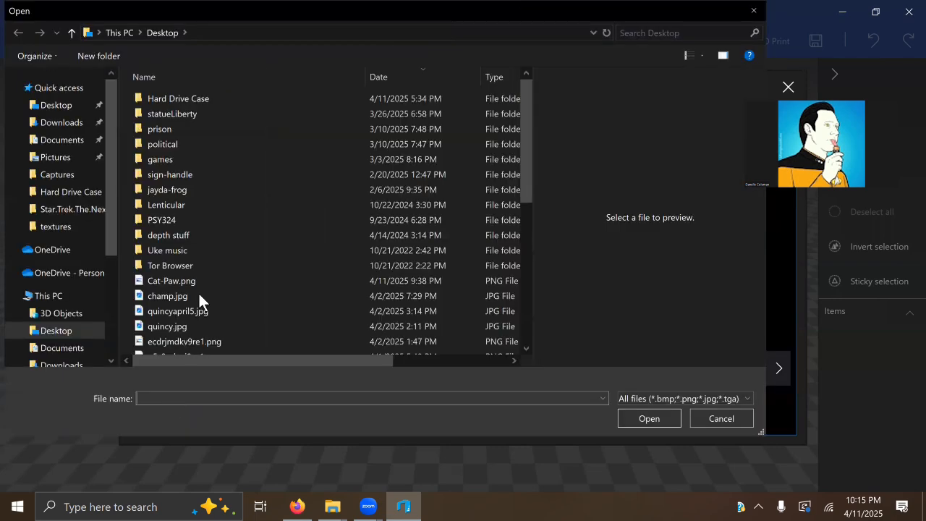
click(188, 290)
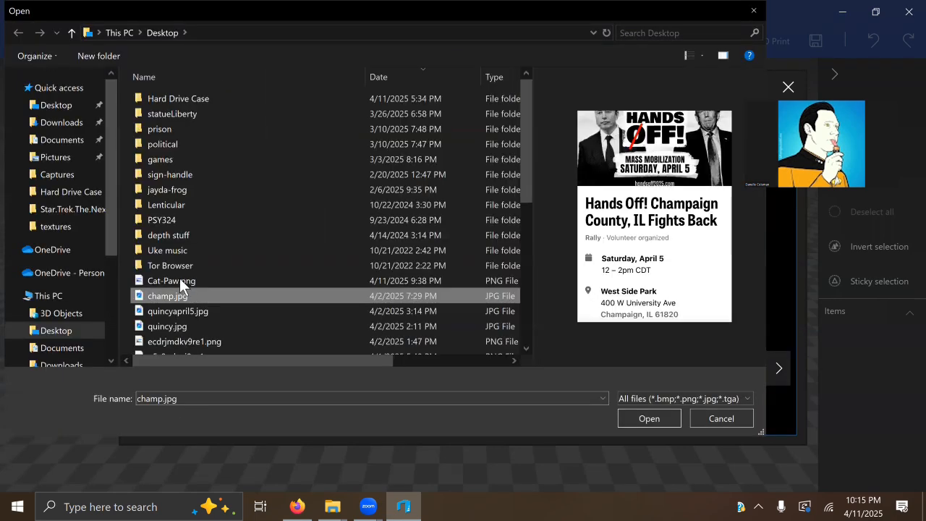
key(Up)
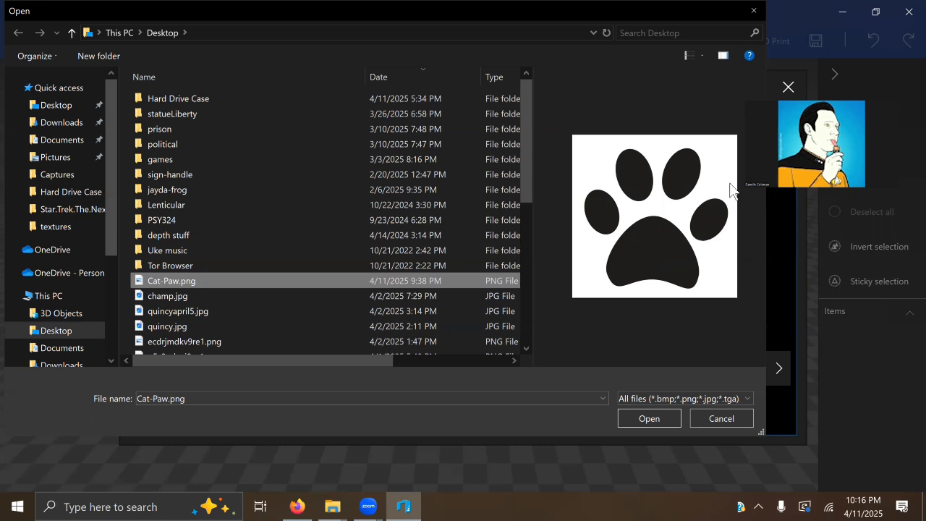
click(649, 418)
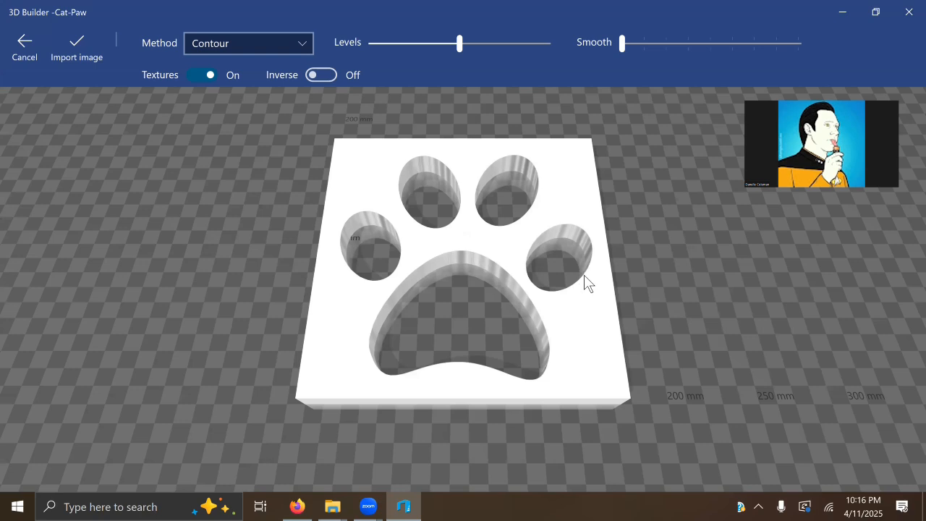
Step: Invert the paw conversion so the pads become solid, and turn its textures off
click(320, 77)
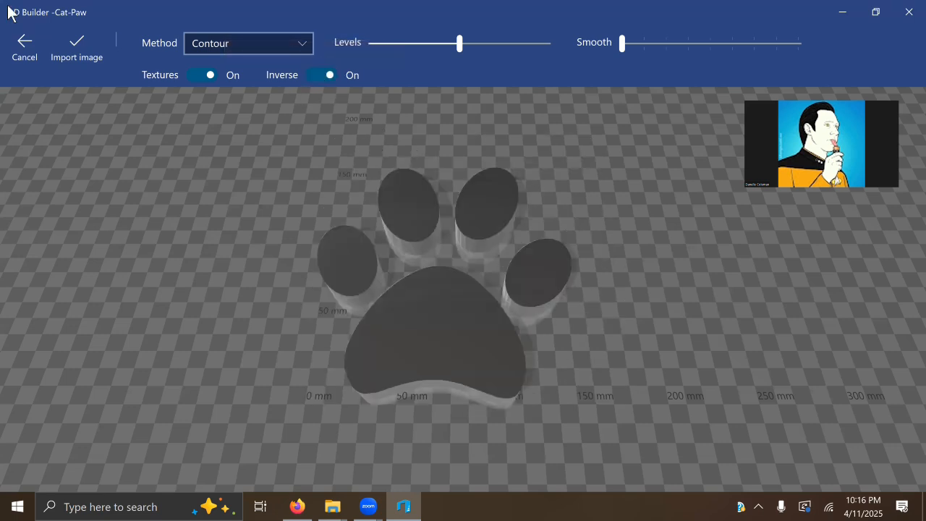
click(200, 75)
click(200, 75)
click(201, 76)
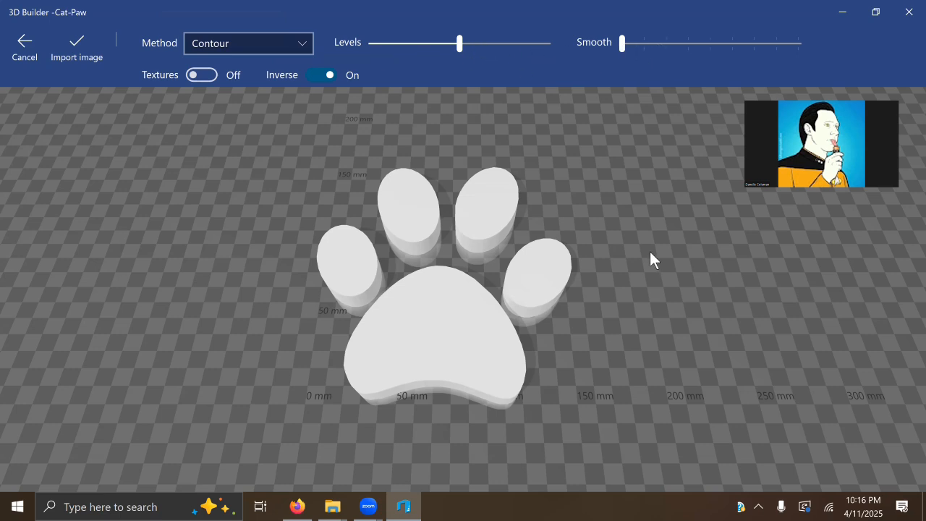
Step: Check the paw preview from several angles and import the image as a 3D object
right_drag(646, 386, 637, 393)
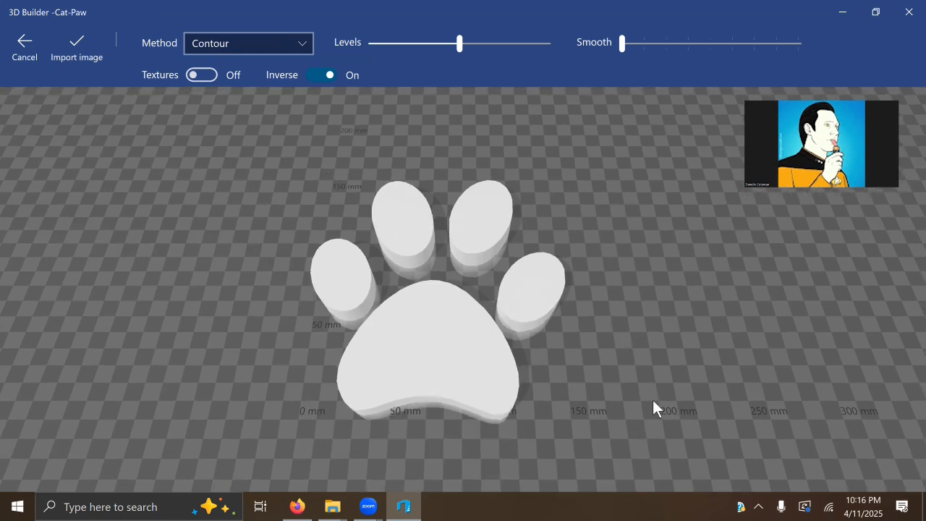
drag(749, 335, 707, 360)
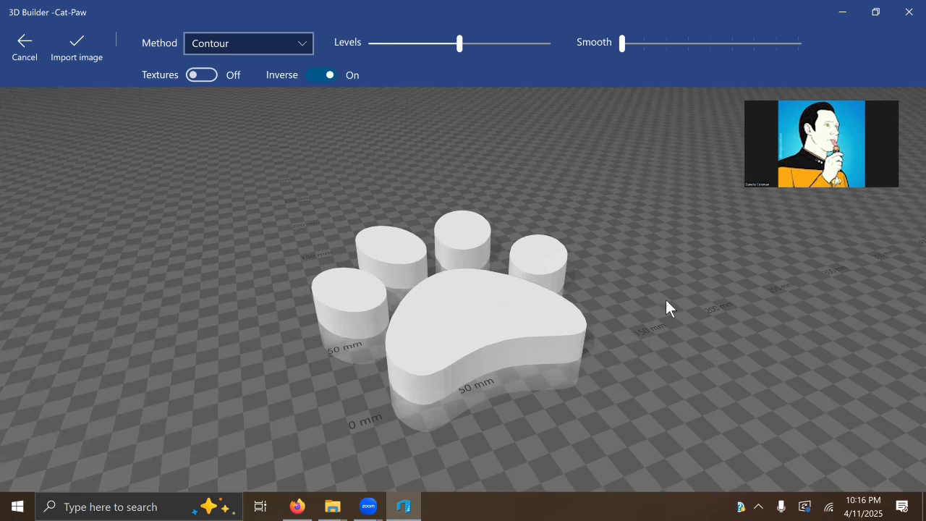
drag(666, 299, 605, 268)
drag(569, 307, 562, 241)
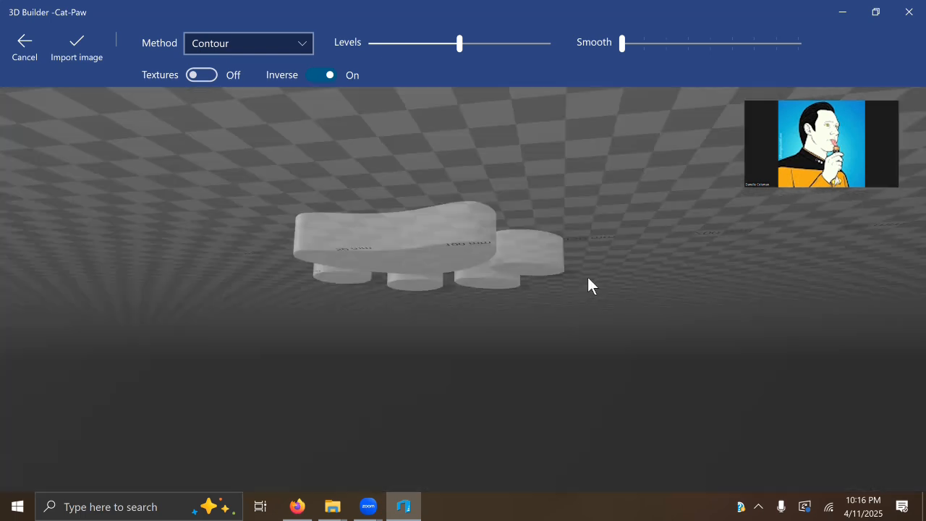
drag(739, 340, 628, 383)
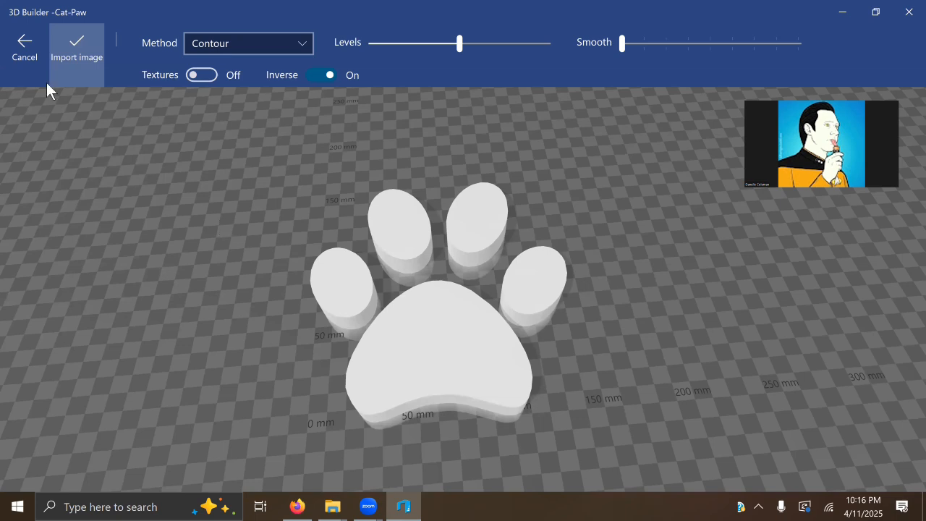
click(13, 46)
Step: Save the paw model to the Desktop in STL format as Cat-Paw.stl, replacing the existing file
click(15, 49)
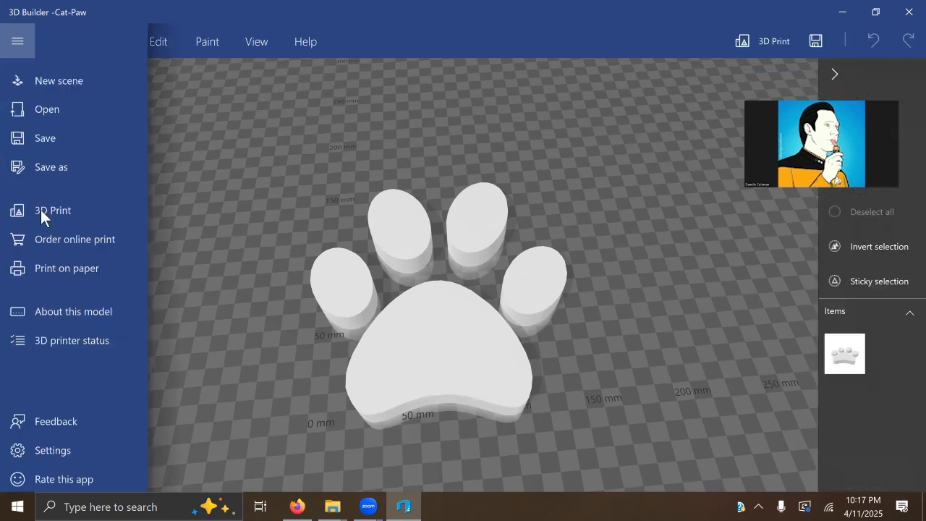
click(64, 173)
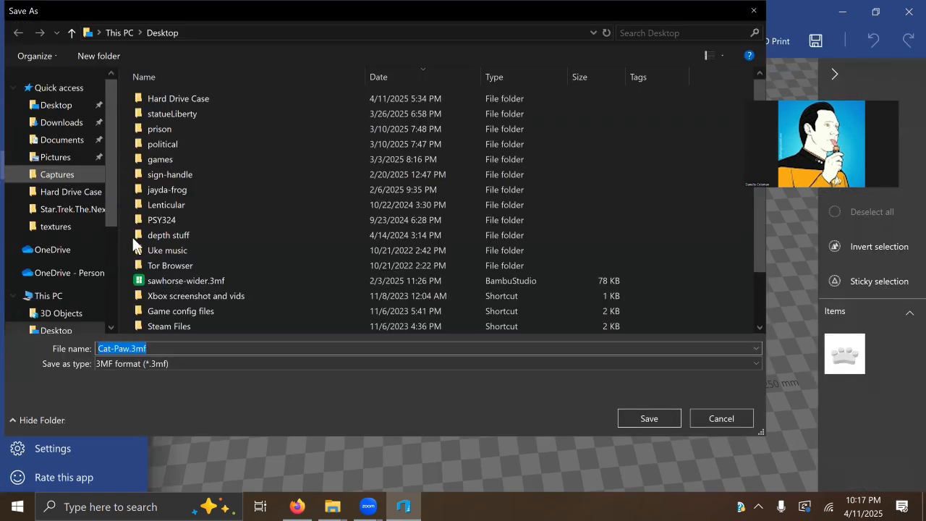
click(172, 363)
click(146, 388)
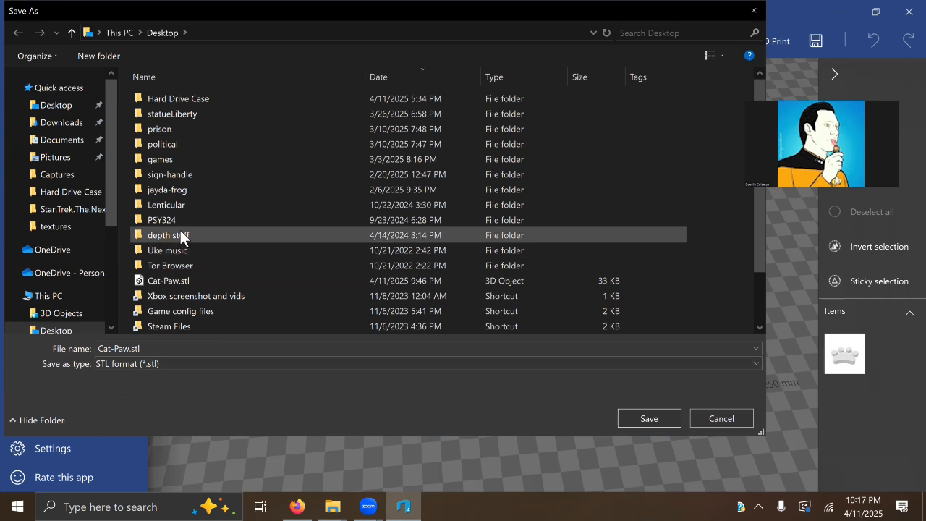
click(656, 420)
click(503, 253)
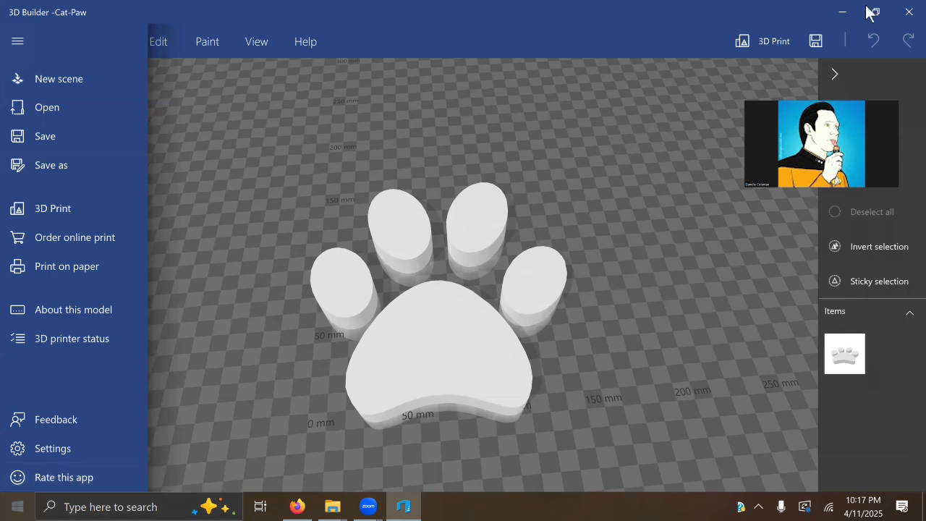
Step: Switch to Tinkercad in the browser and create a new 3D design
click(840, 15)
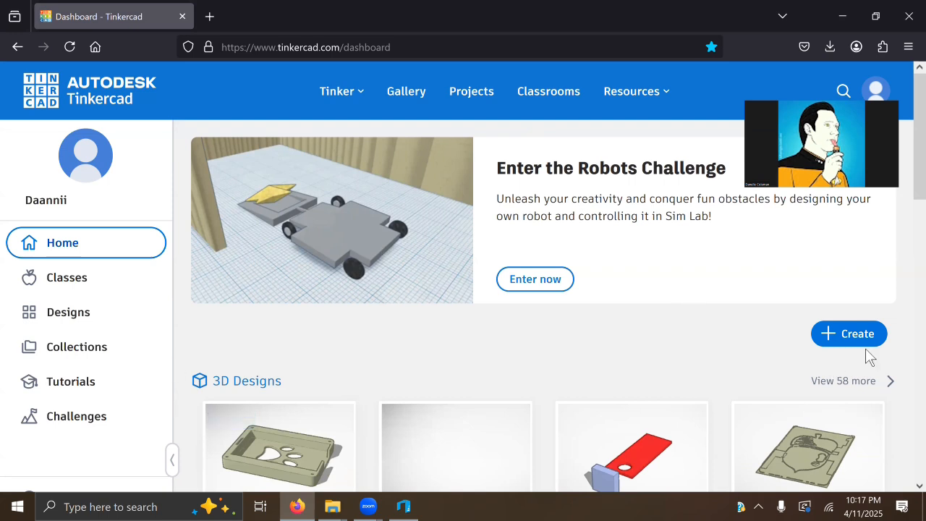
click(844, 343)
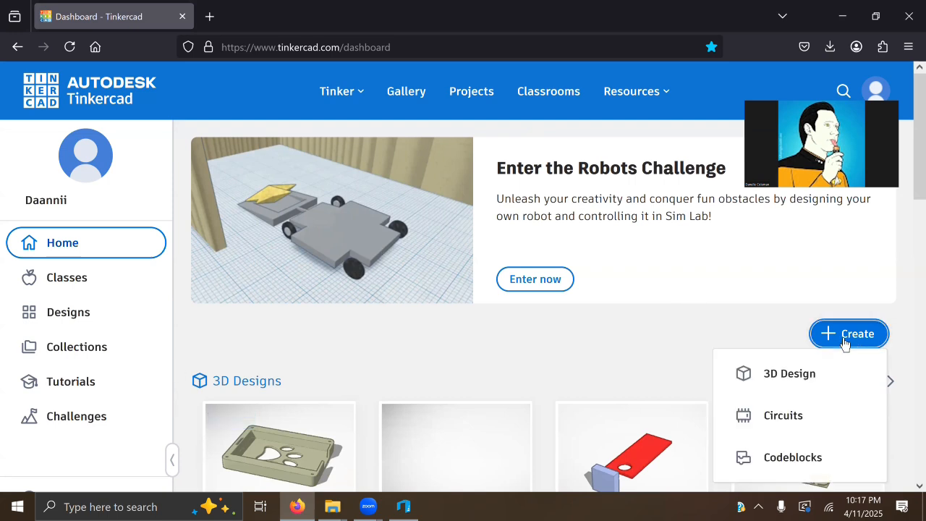
click(797, 385)
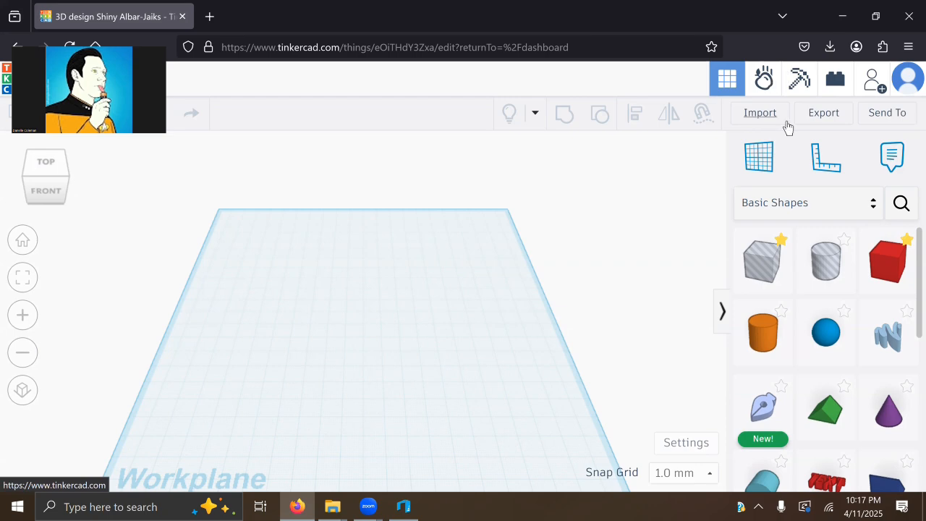
Step: Import PartA-Solid.stl from the Hard Drive Case folder at 100% scale in millimetres
click(760, 114)
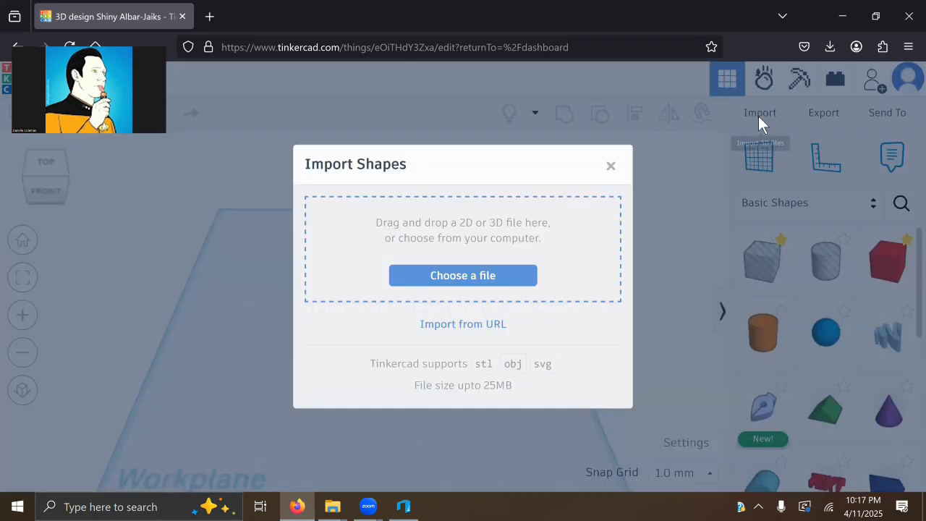
click(474, 277)
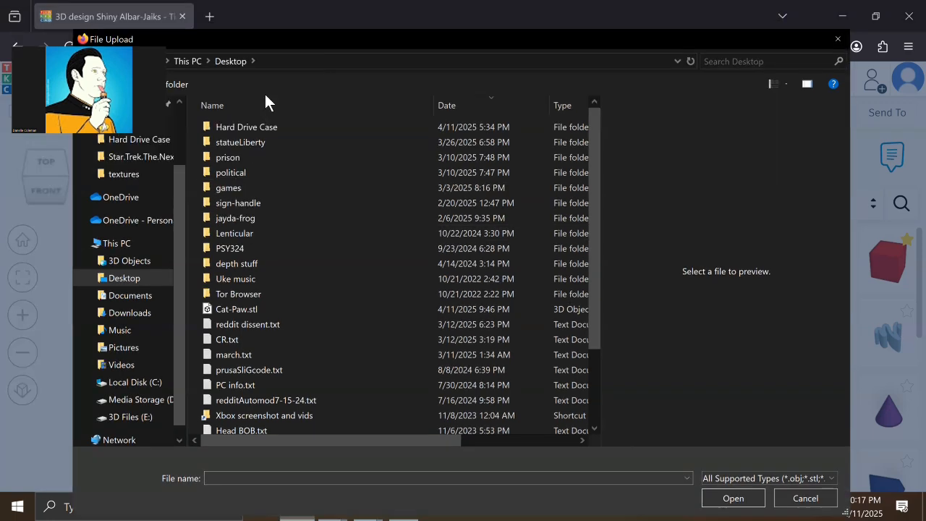
double_click(265, 95)
click(405, 123)
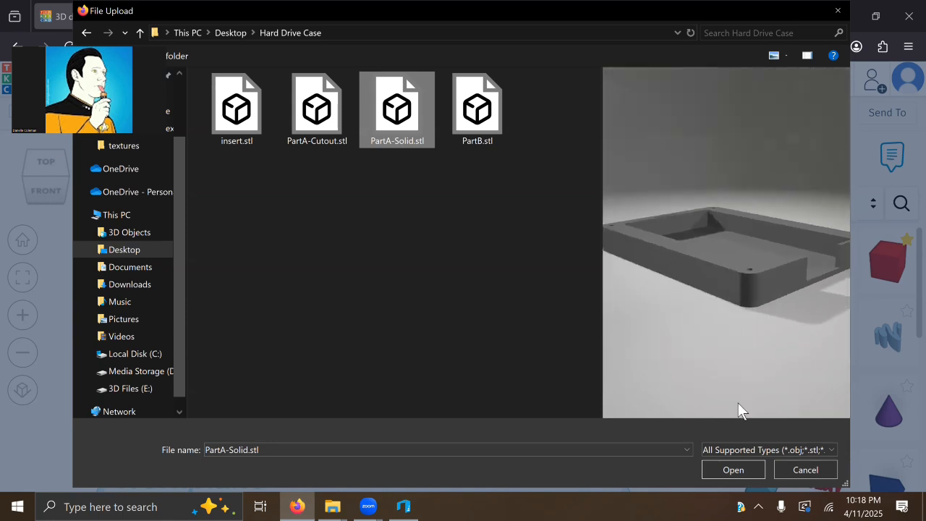
click(736, 472)
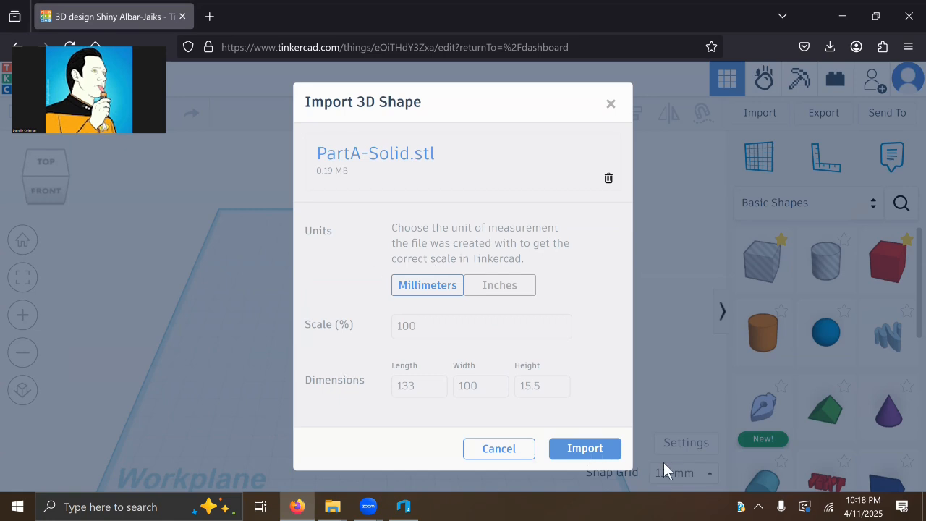
click(597, 450)
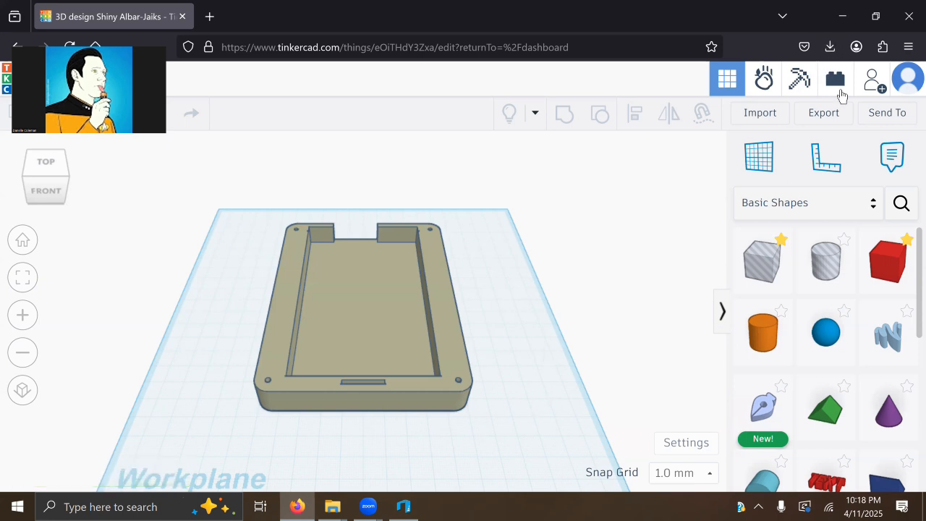
Step: Import Cat-Paw.stl from the Desktop into the design with the case
click(759, 113)
click(433, 269)
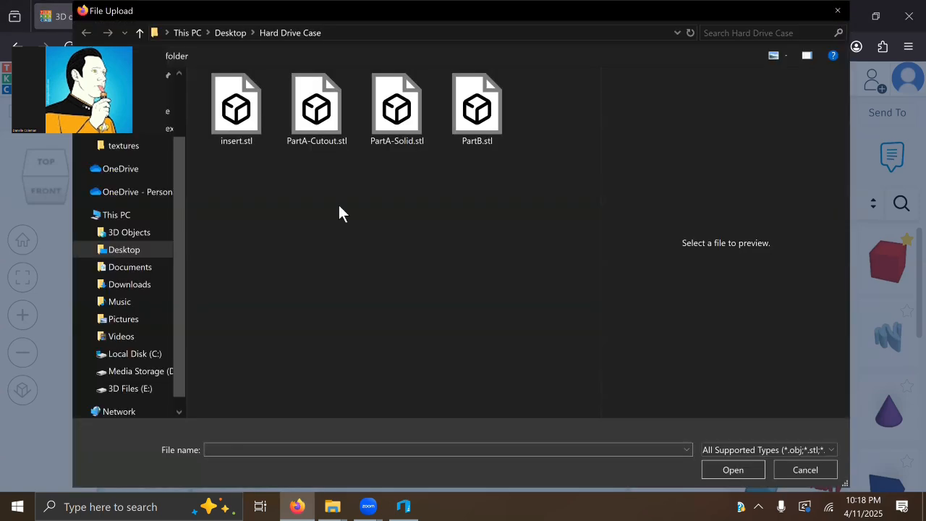
click(124, 249)
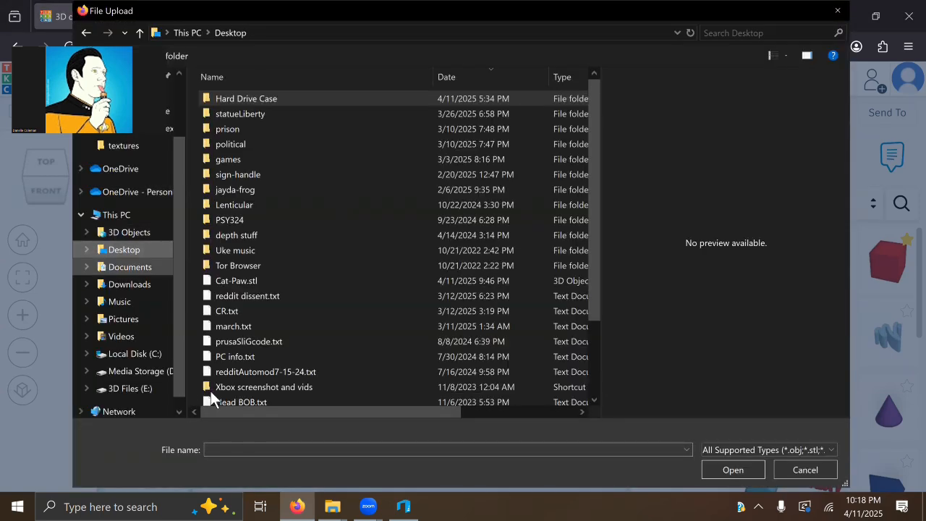
click(235, 282)
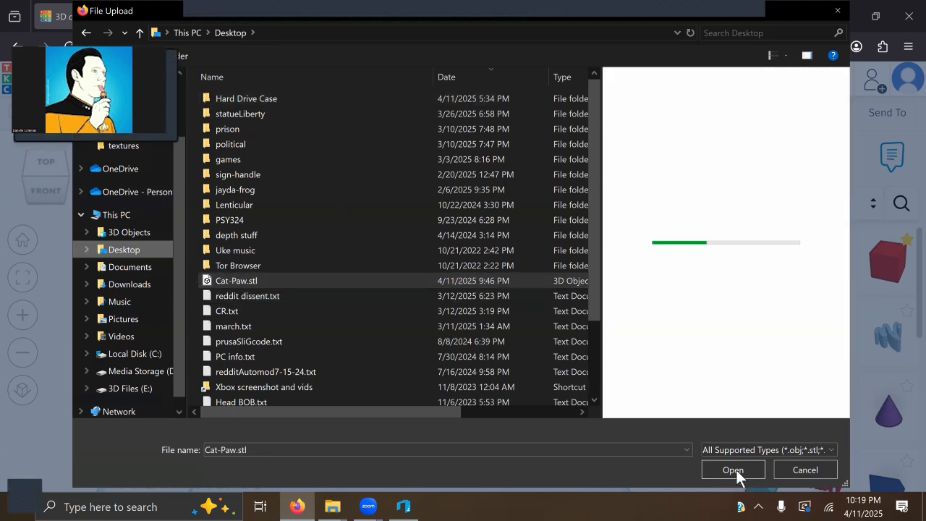
click(734, 469)
click(593, 456)
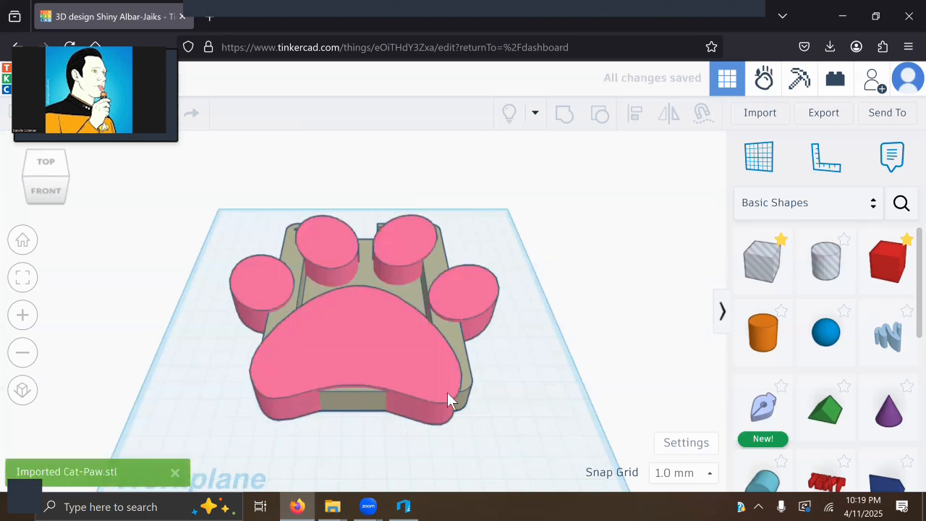
Step: Scale the imported paw down to about 57 by 56 mm and place it near the middle of the case's recessed floor
click(391, 375)
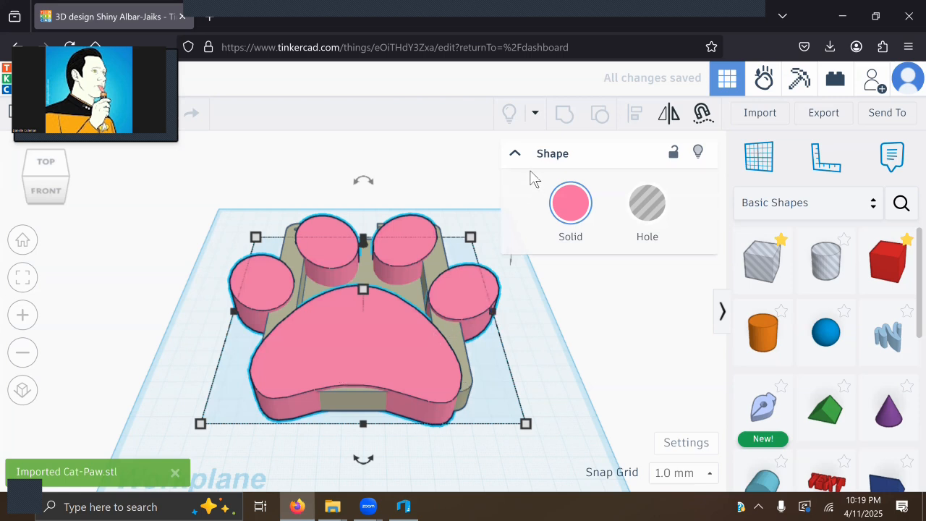
click(515, 155)
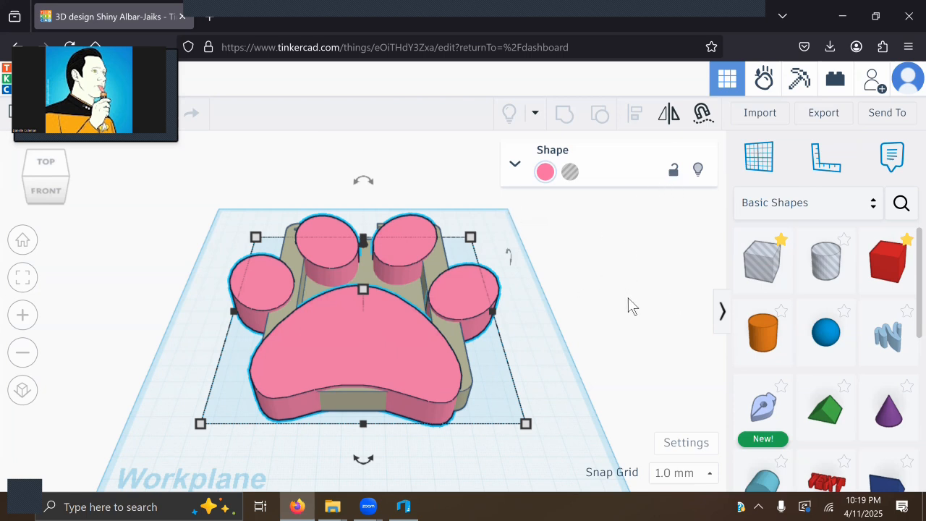
right_drag(605, 334, 582, 320)
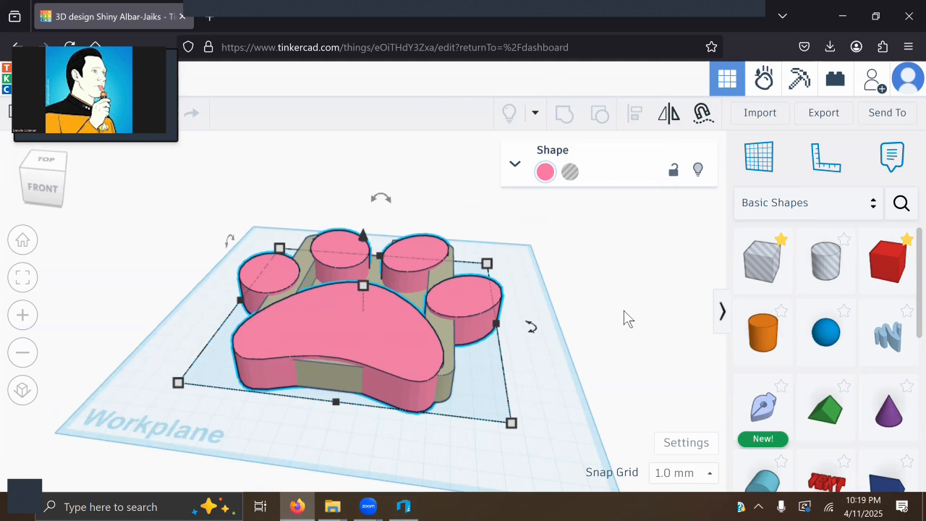
right_drag(626, 318, 515, 288)
right_drag(559, 355, 487, 451)
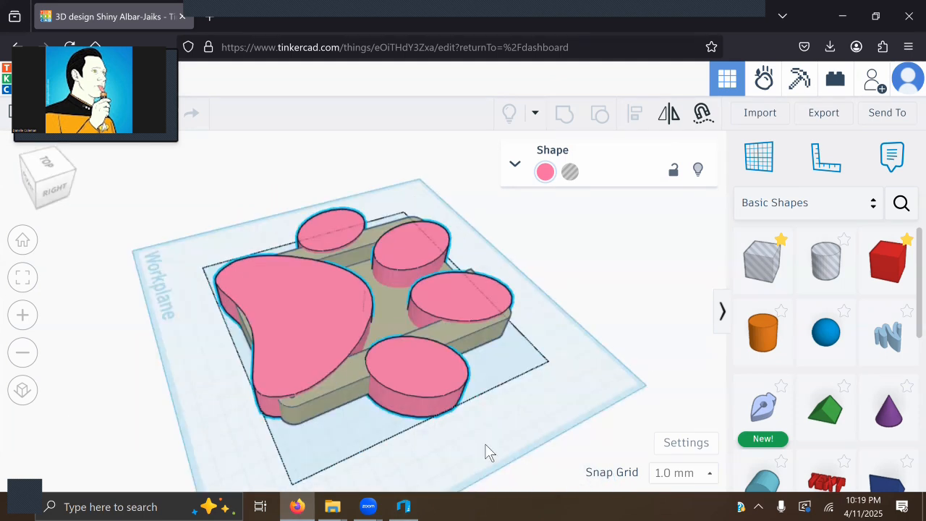
right_drag(666, 398, 526, 304)
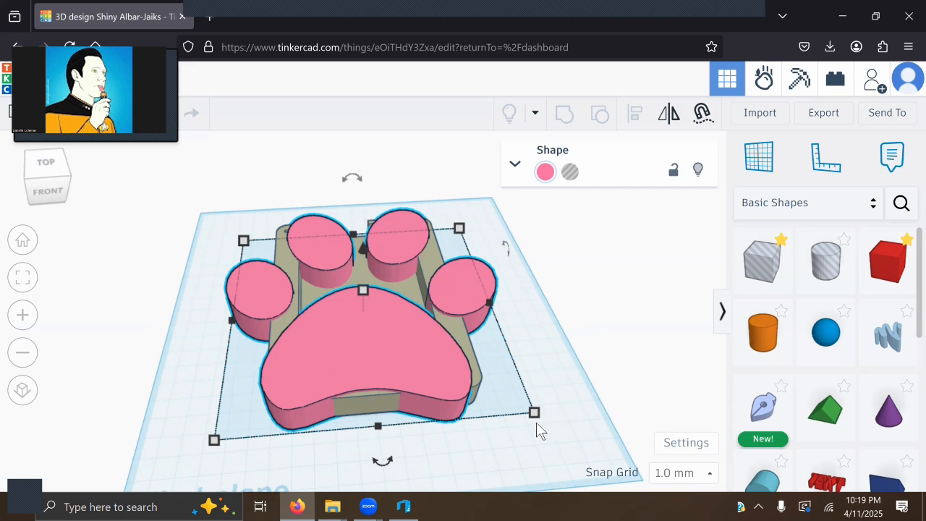
mouse_move(534, 413)
drag(534, 415, 323, 294)
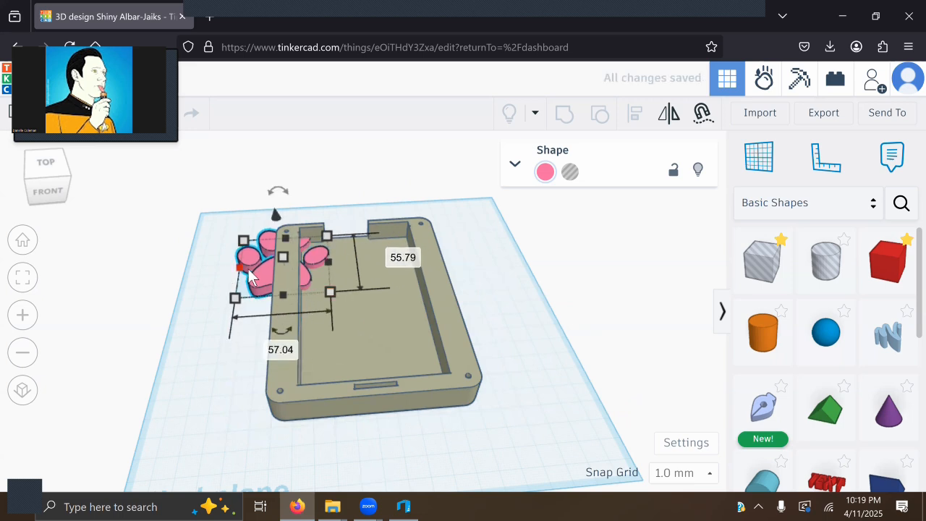
drag(254, 279, 334, 322)
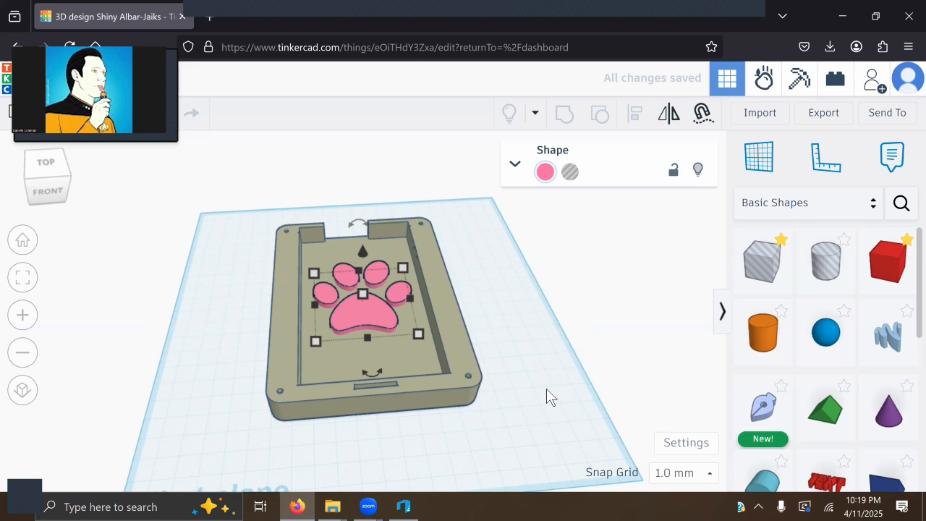
click(525, 398)
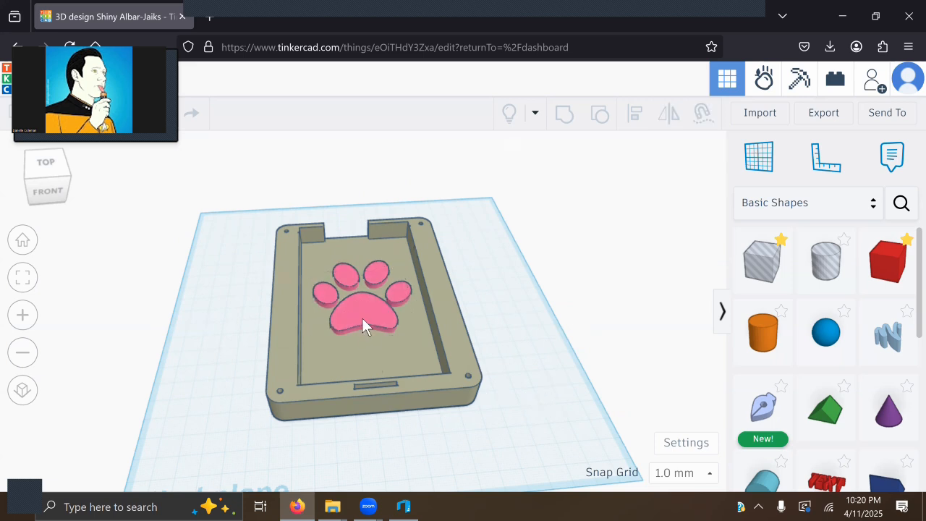
Step: Stretch the paw's height to 43 mm so it rises well above the case
click(362, 318)
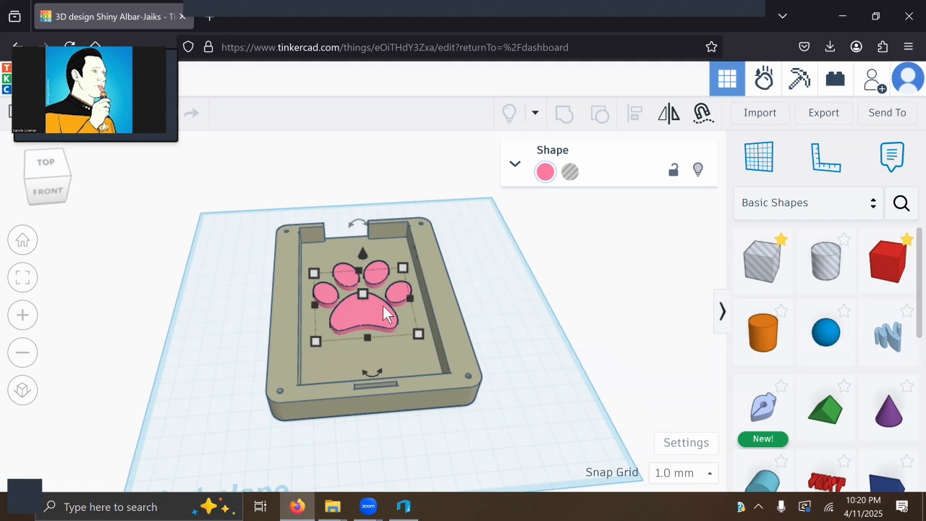
drag(363, 300, 352, 249)
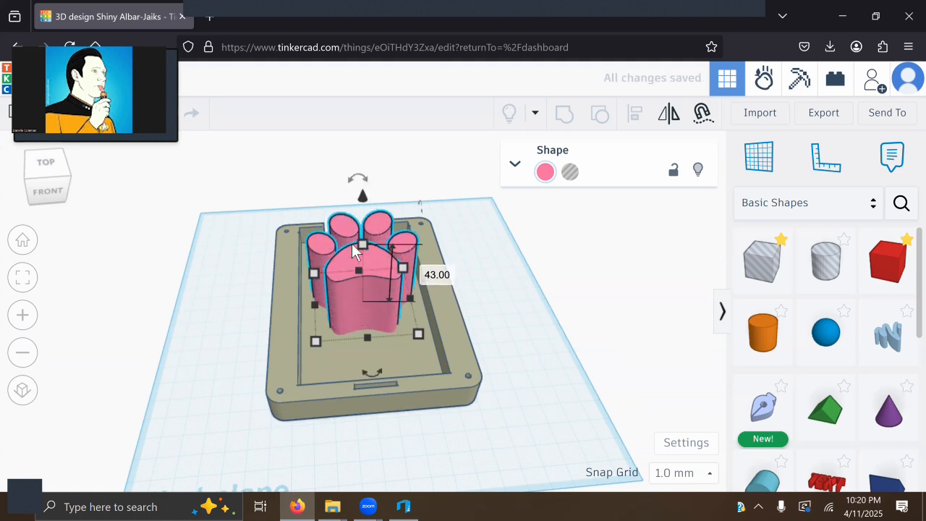
right_drag(496, 451, 449, 444)
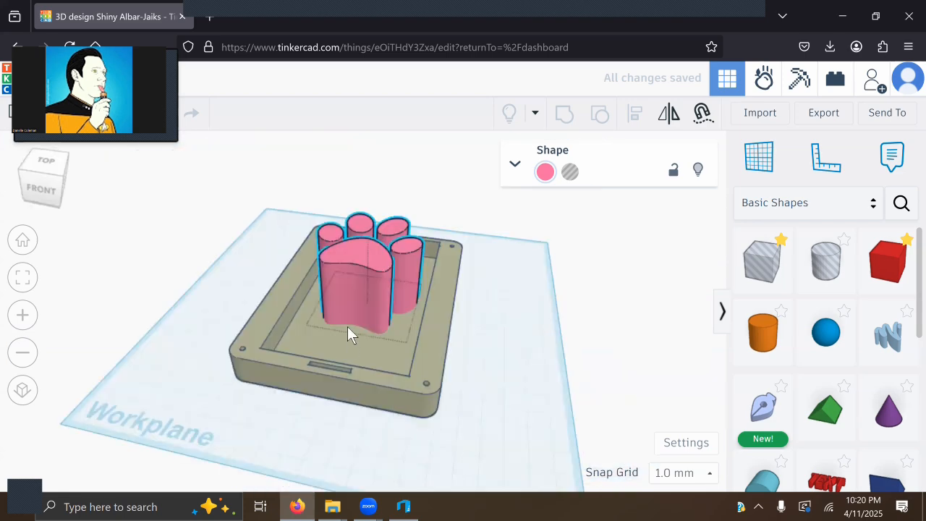
Step: Lift the paw upward, then drop it onto the workplane so it passes through the case floor
click(387, 302)
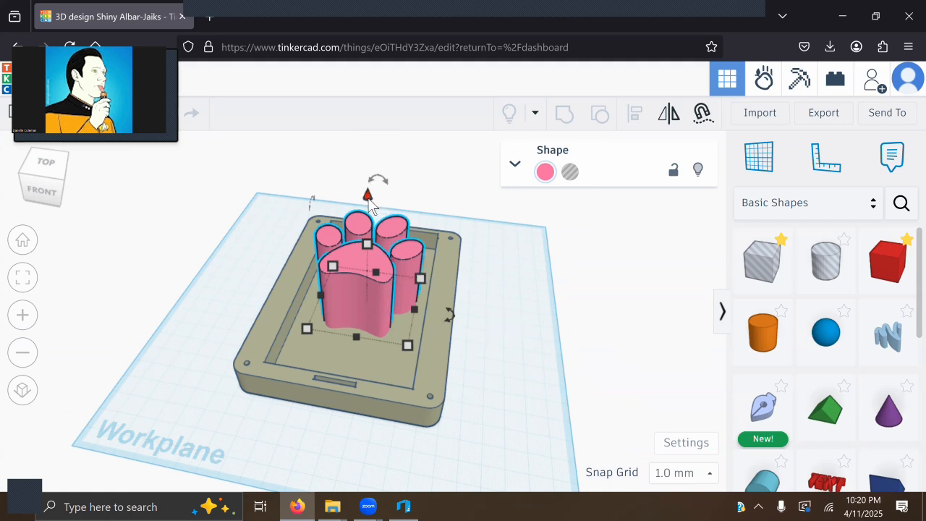
drag(367, 194, 367, 162)
right_drag(384, 398, 311, 357)
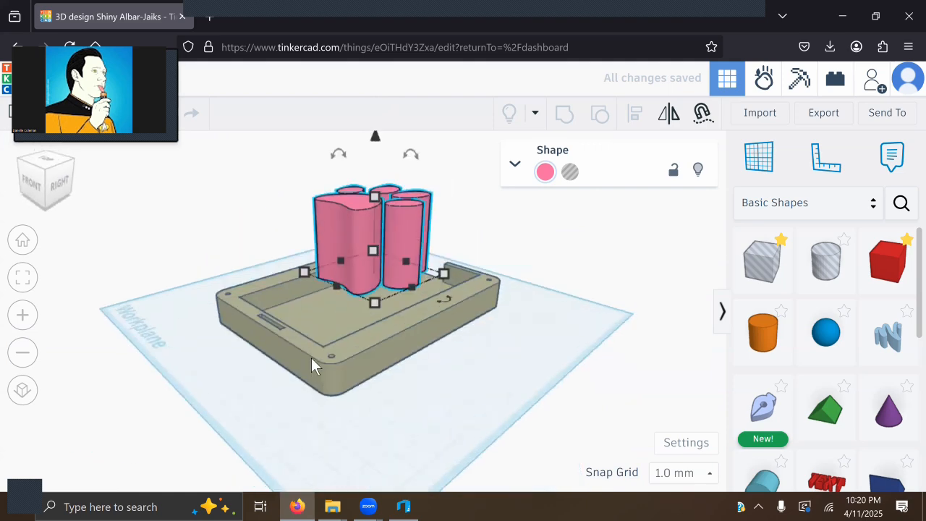
key(d)
right_drag(404, 414, 385, 350)
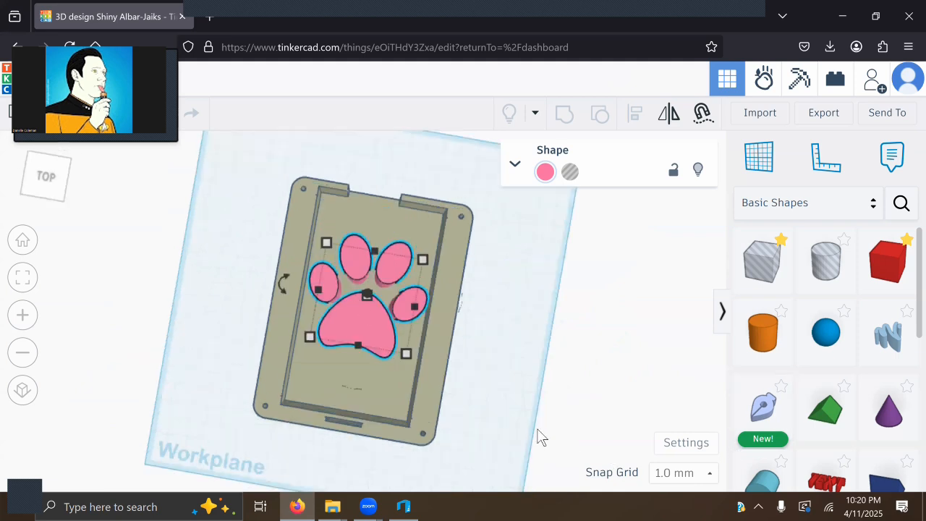
Step: Select the paw and the case together and align their centres along both the width and the length
right_drag(476, 434, 505, 282)
drag(509, 265, 391, 409)
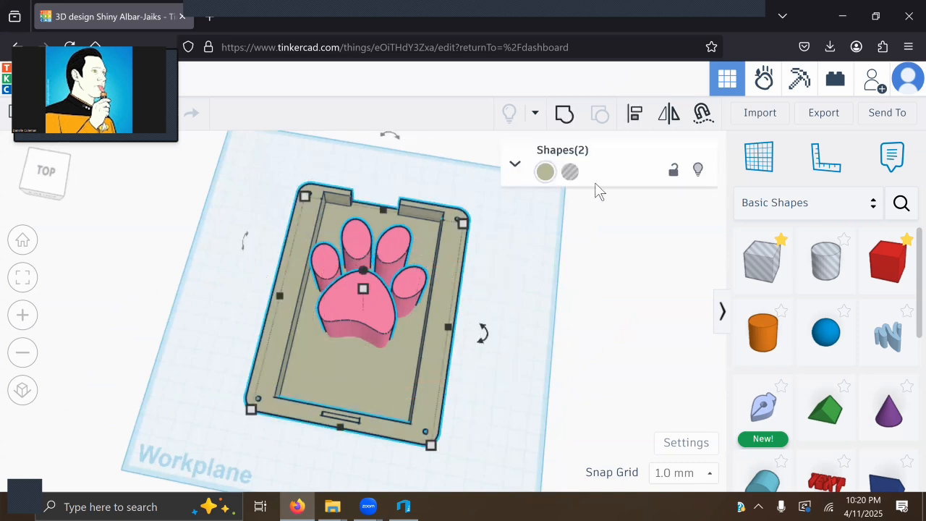
click(636, 116)
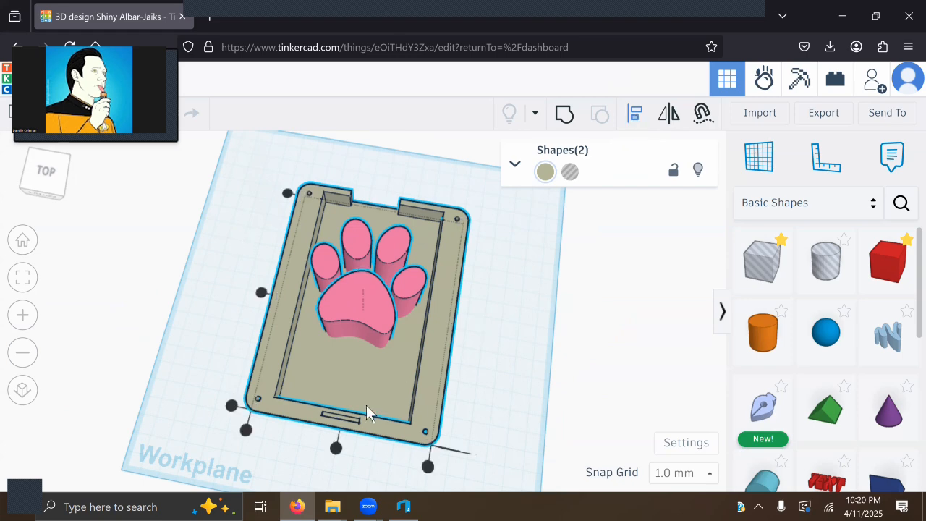
click(336, 448)
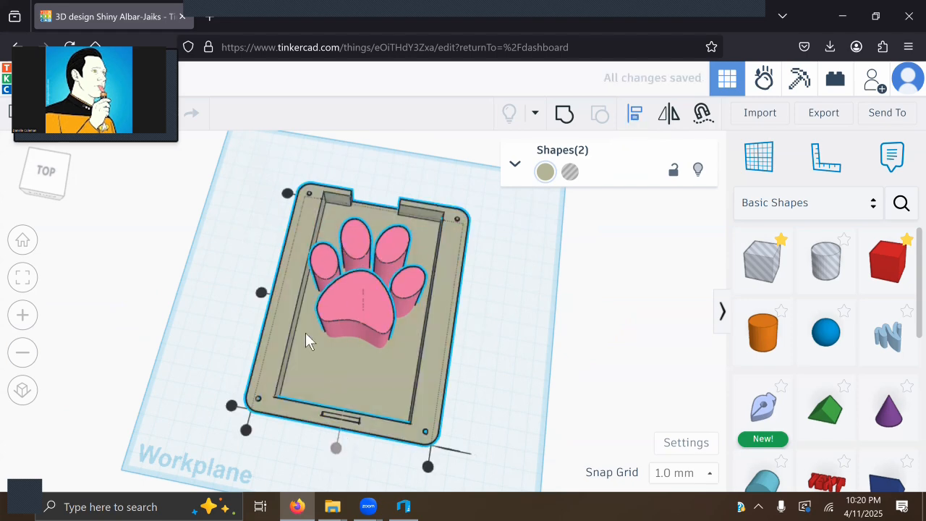
click(261, 292)
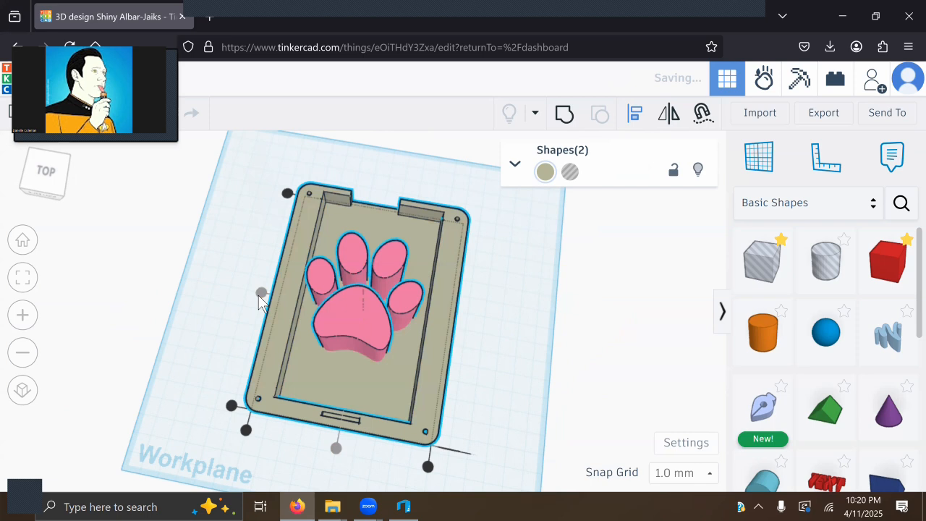
click(475, 342)
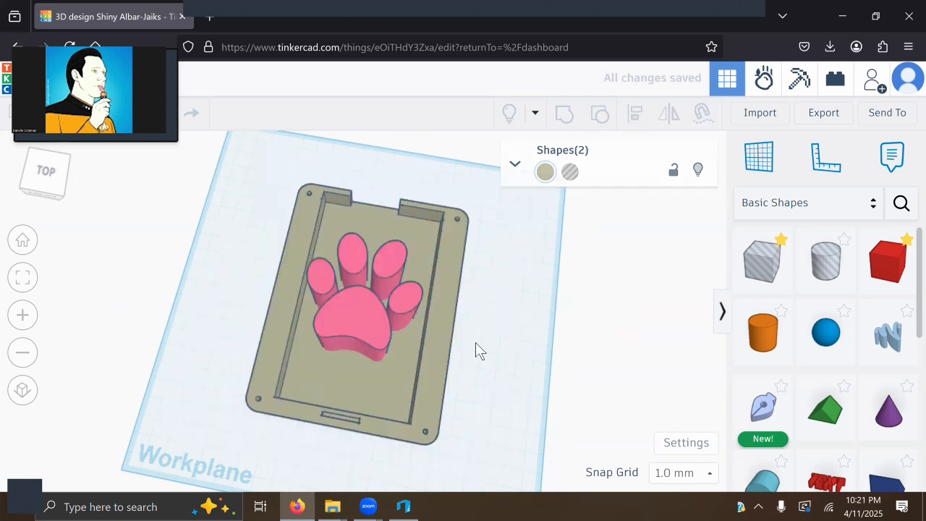
Step: Try aligning the paw with the case's slotted short edge, then realign both shapes at their centres
right_drag(496, 428, 490, 337)
drag(489, 340, 254, 436)
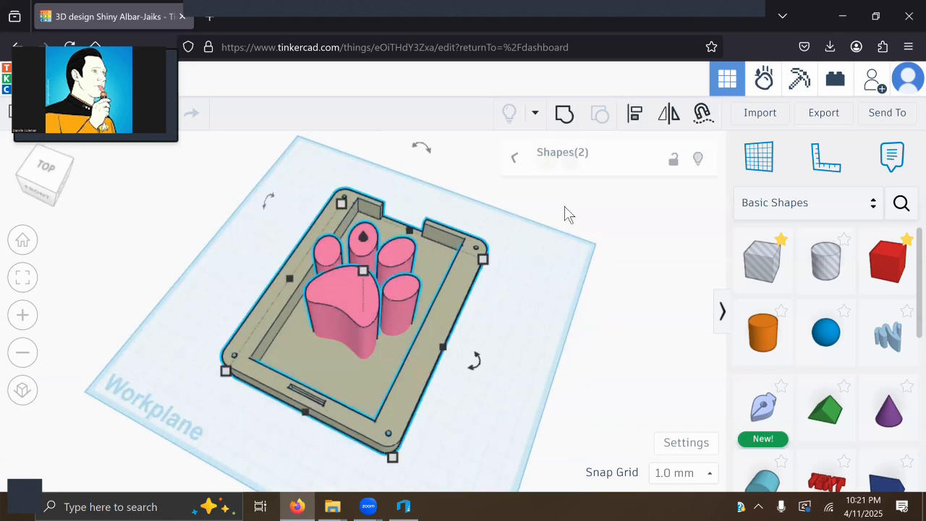
click(634, 118)
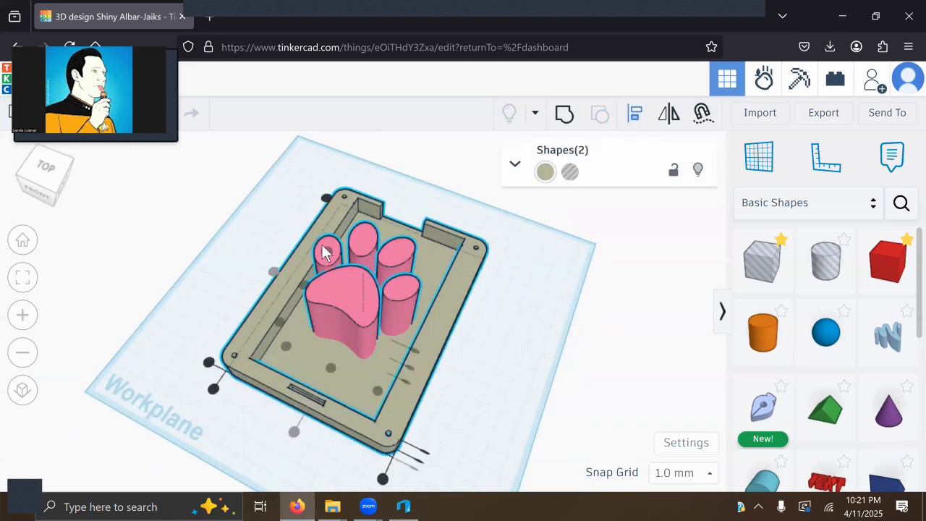
click(209, 364)
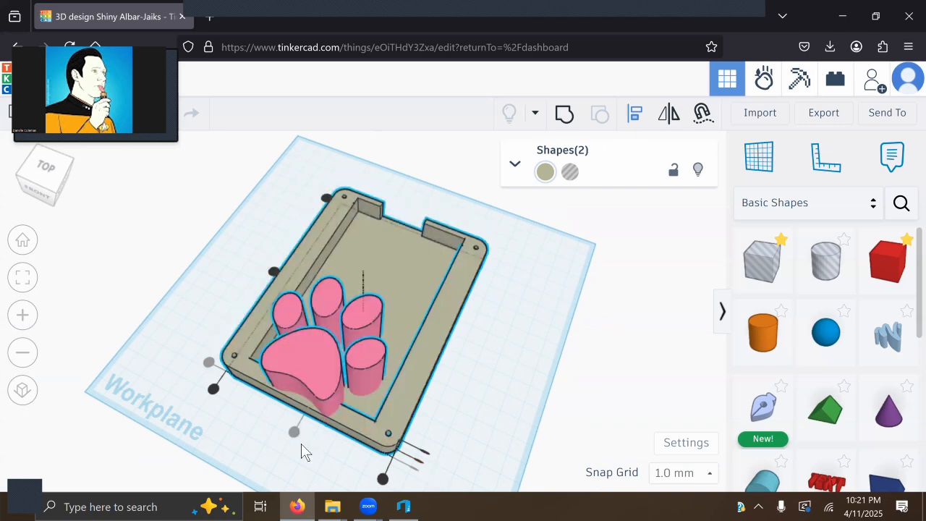
click(274, 273)
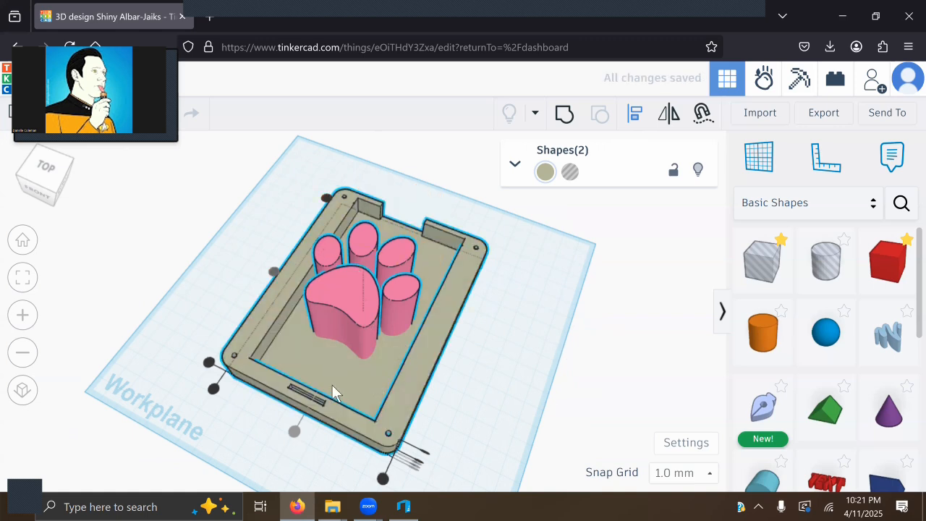
click(295, 433)
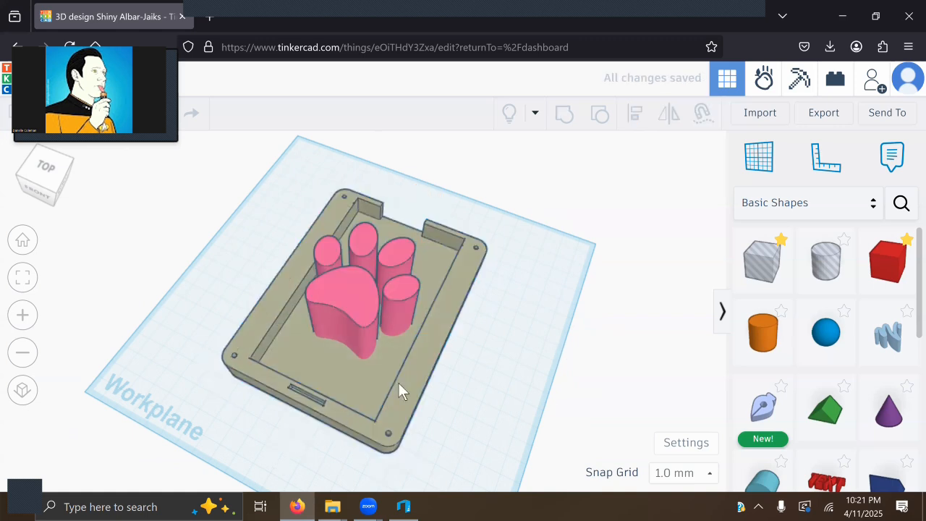
Step: Recolour the paw with the custom green 95f969
right_drag(447, 424, 418, 340)
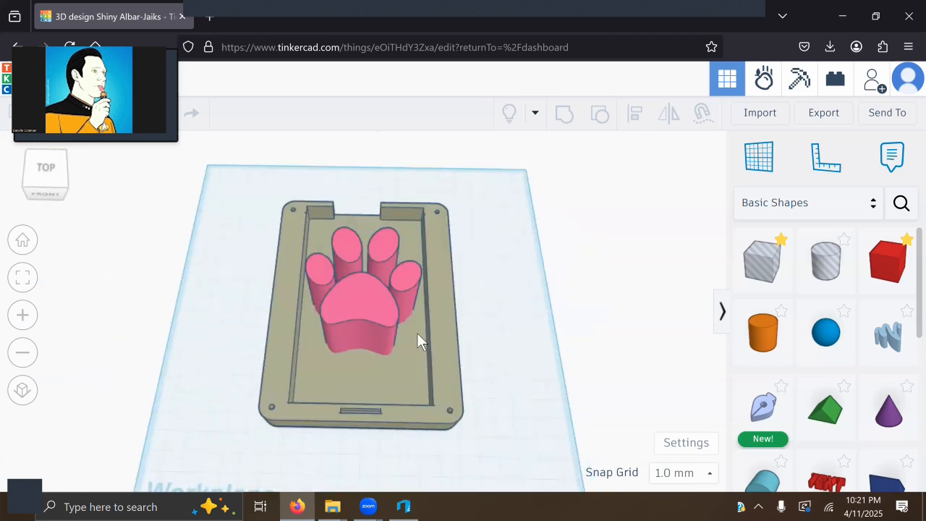
click(371, 289)
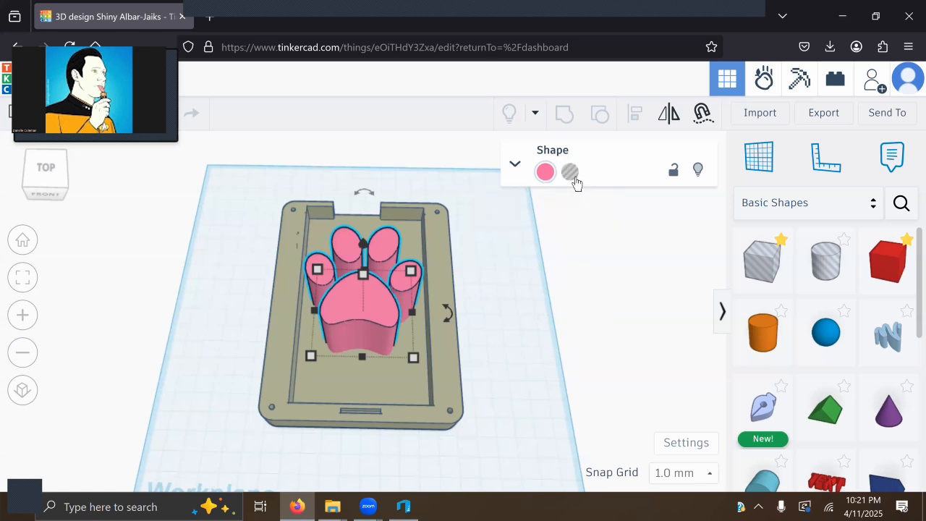
click(513, 165)
click(513, 165)
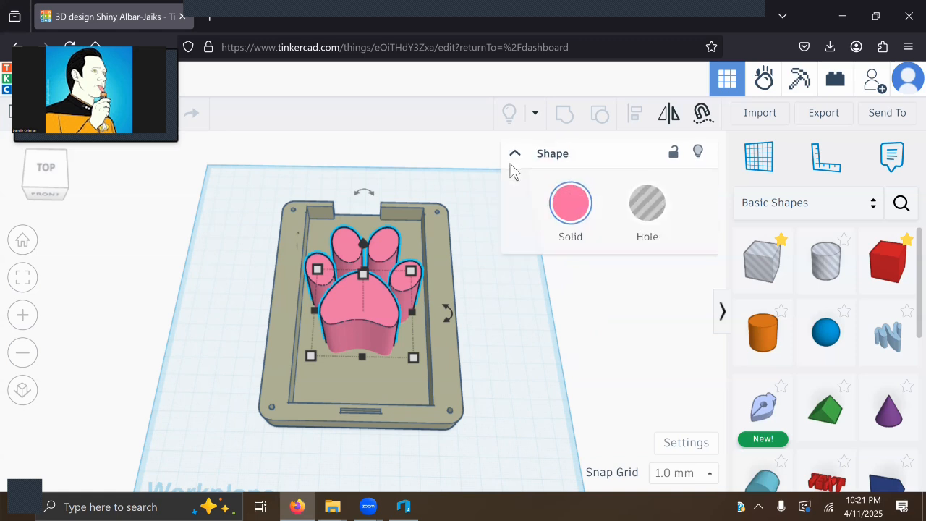
click(575, 230)
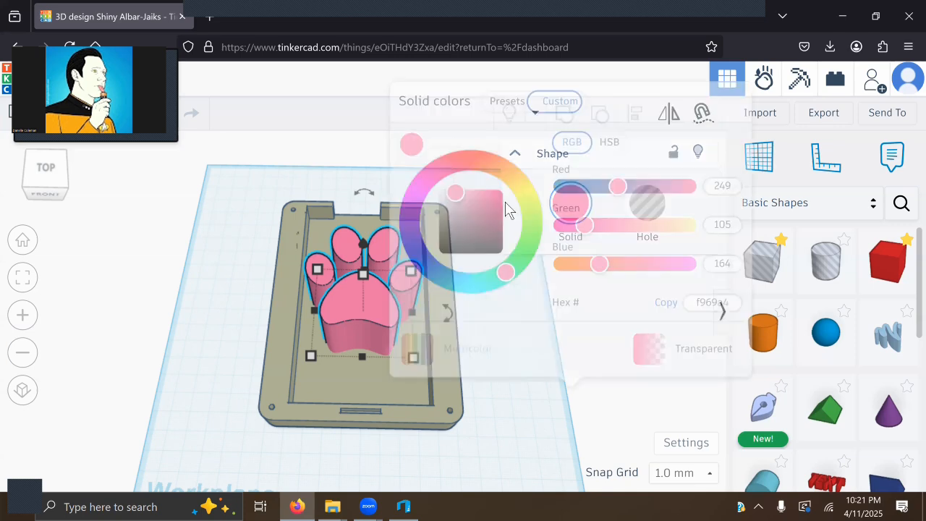
click(529, 220)
click(516, 397)
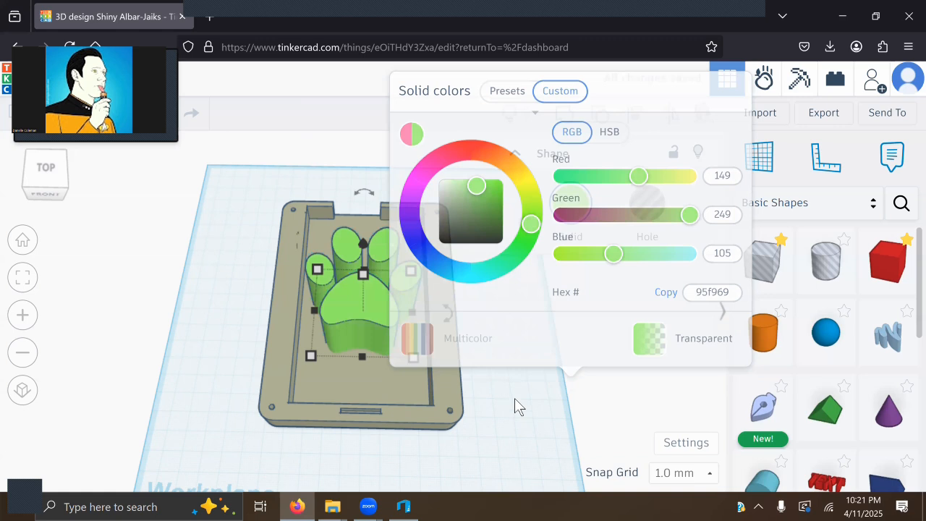
click(358, 312)
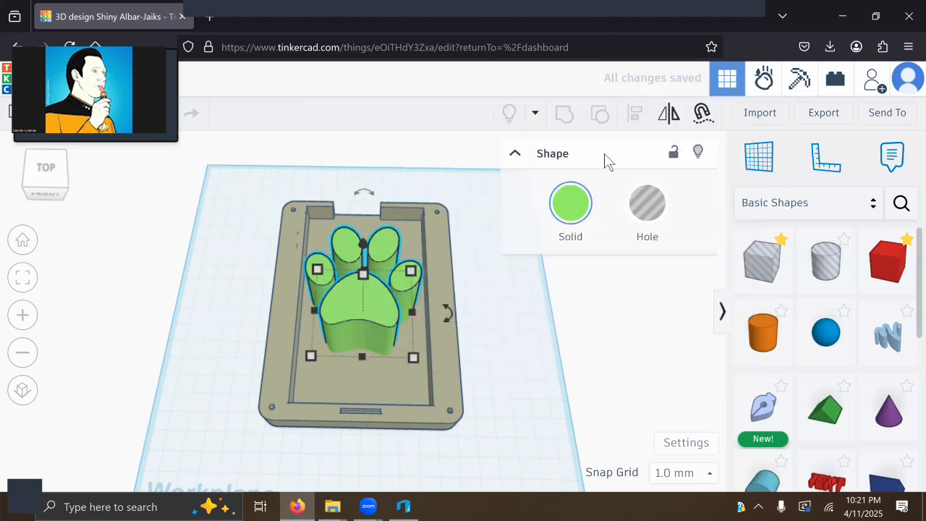
Step: Turn the paw shape into a hole
click(658, 209)
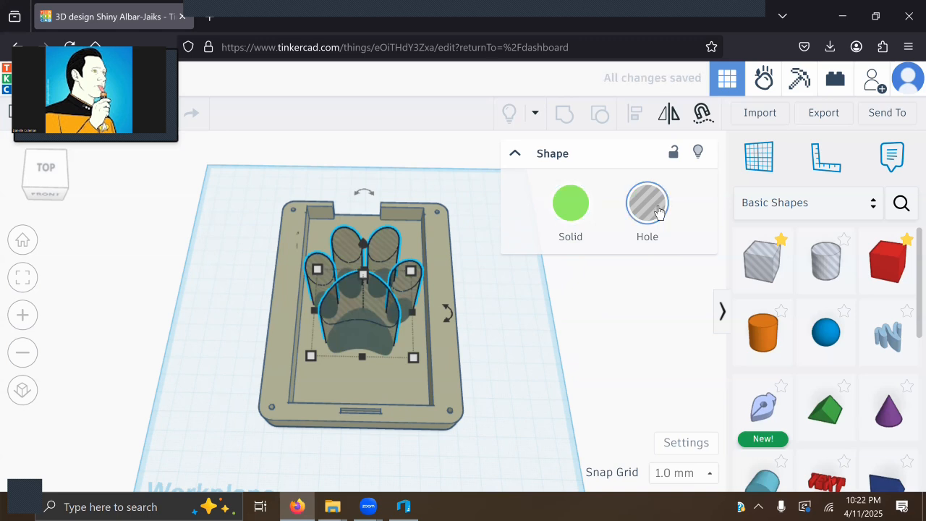
click(516, 153)
right_drag(524, 348, 455, 211)
click(368, 301)
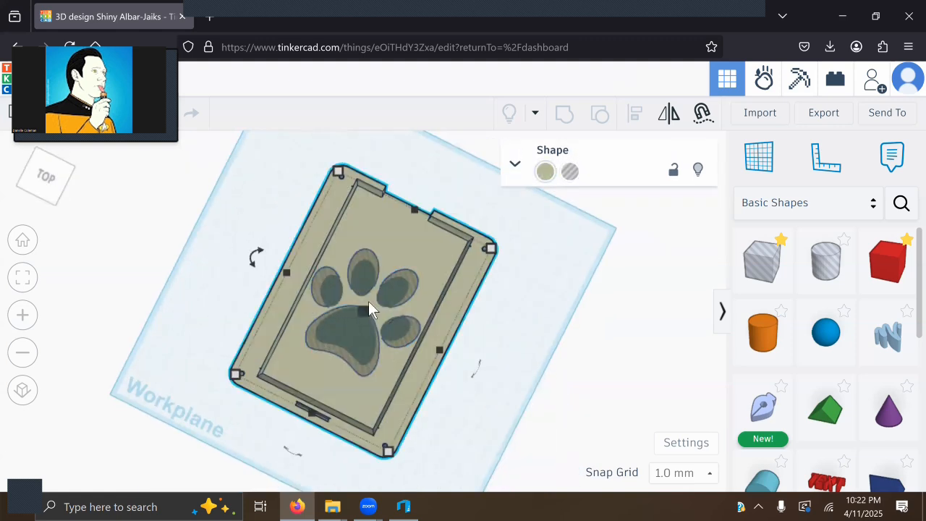
click(578, 288)
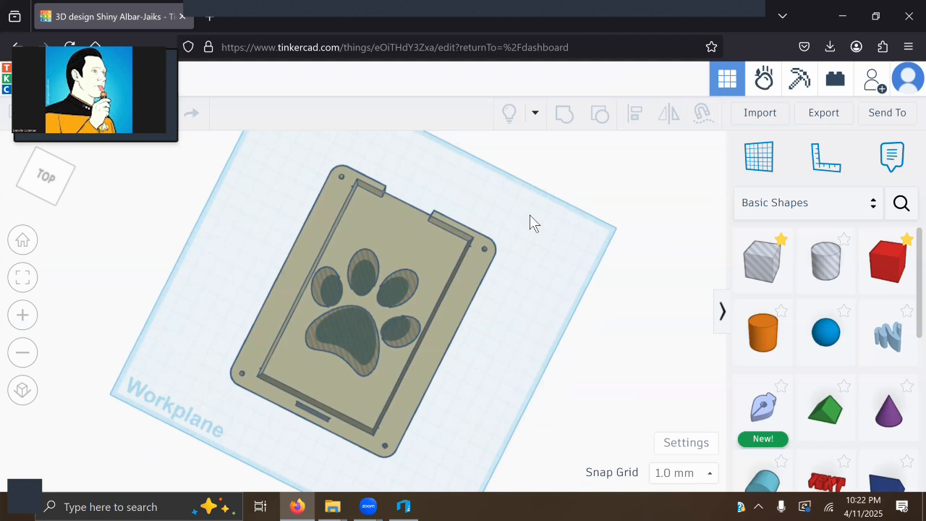
Step: Select the paw hole and the case and group them to cut the paw out of the case floor
drag(549, 212, 365, 350)
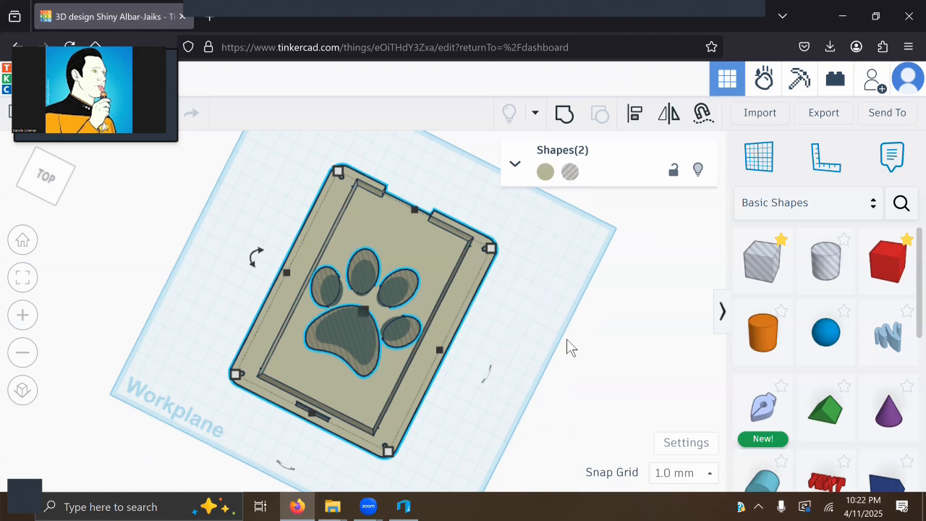
right_drag(541, 422, 527, 355)
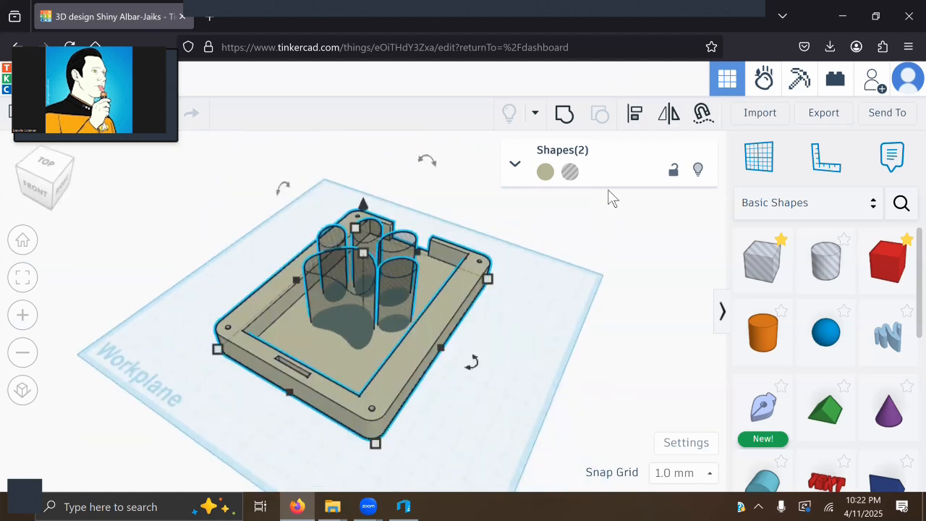
click(565, 116)
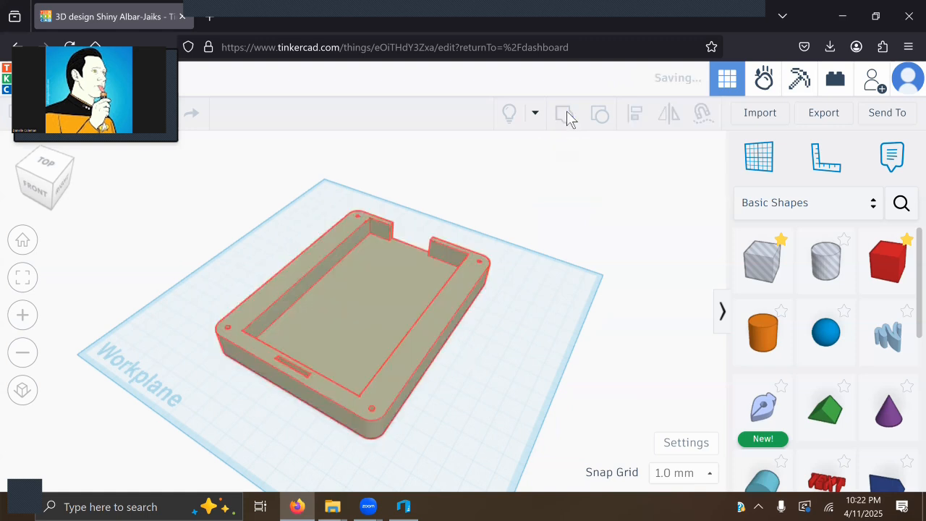
click(570, 289)
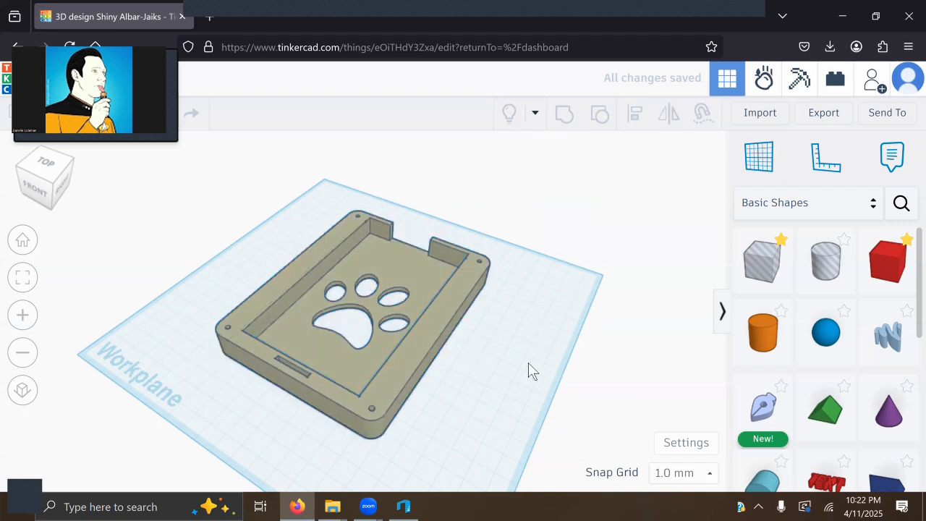
Step: Export only the selected case with its paw cutout as an STL file
right_drag(527, 365, 601, 398)
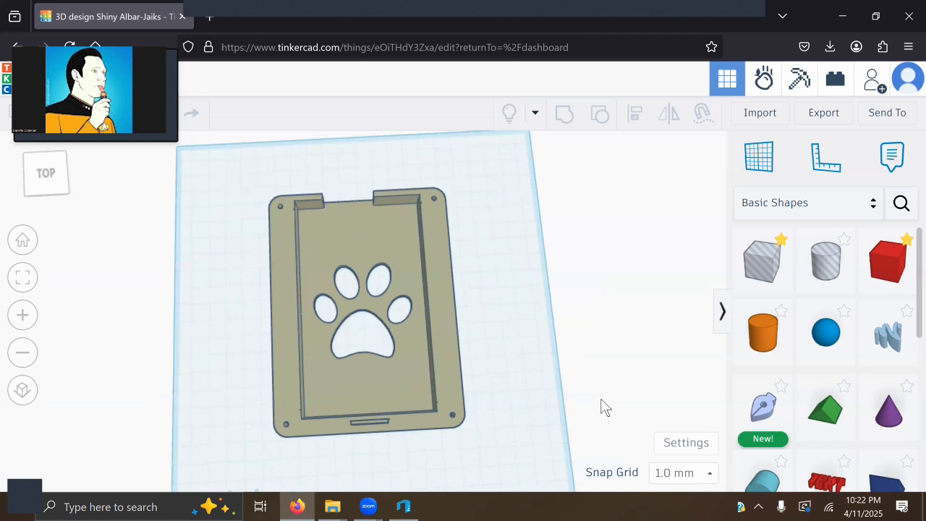
click(417, 234)
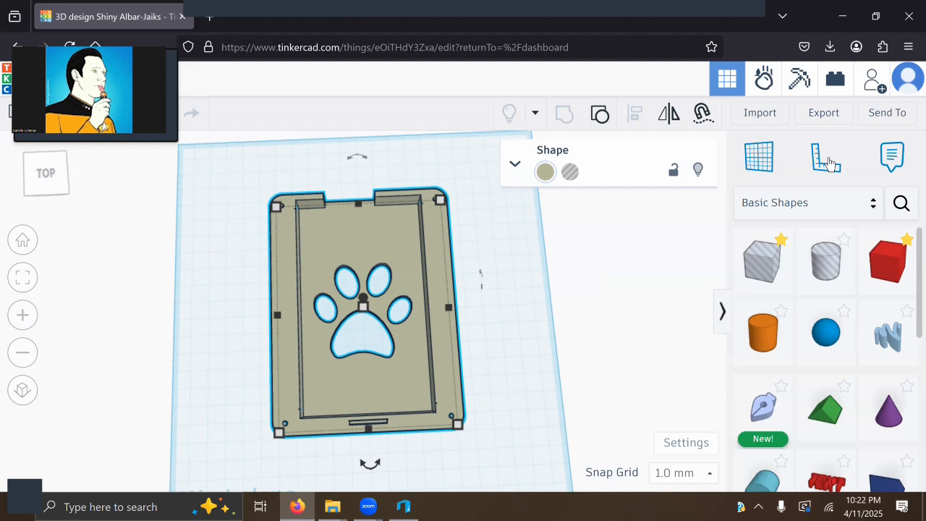
click(835, 113)
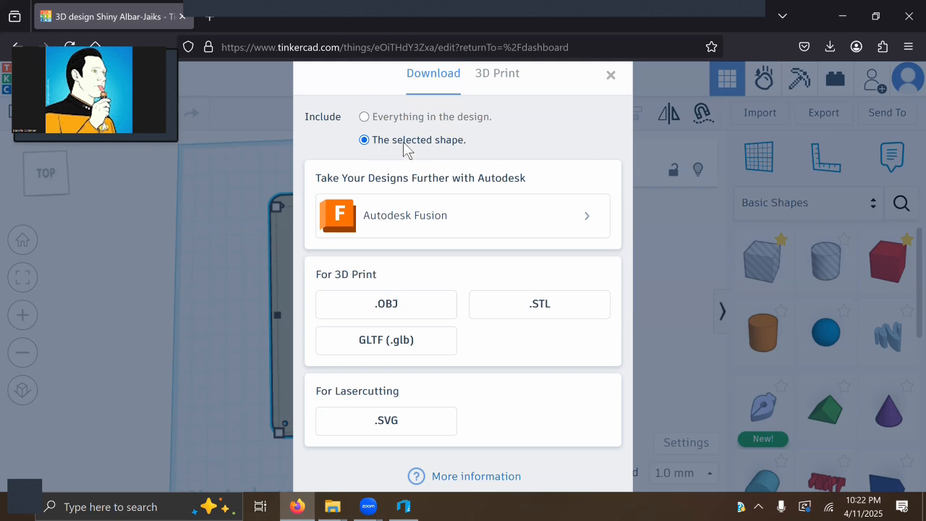
click(539, 307)
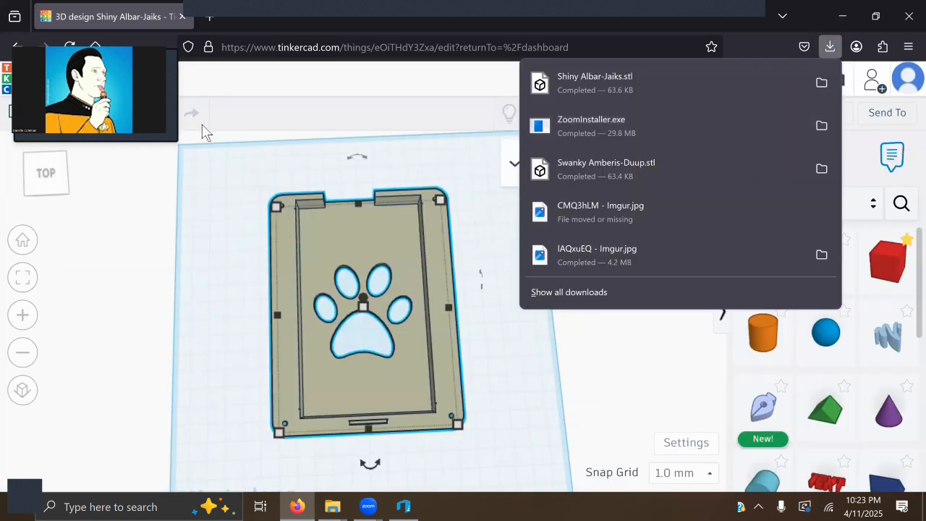
click(205, 130)
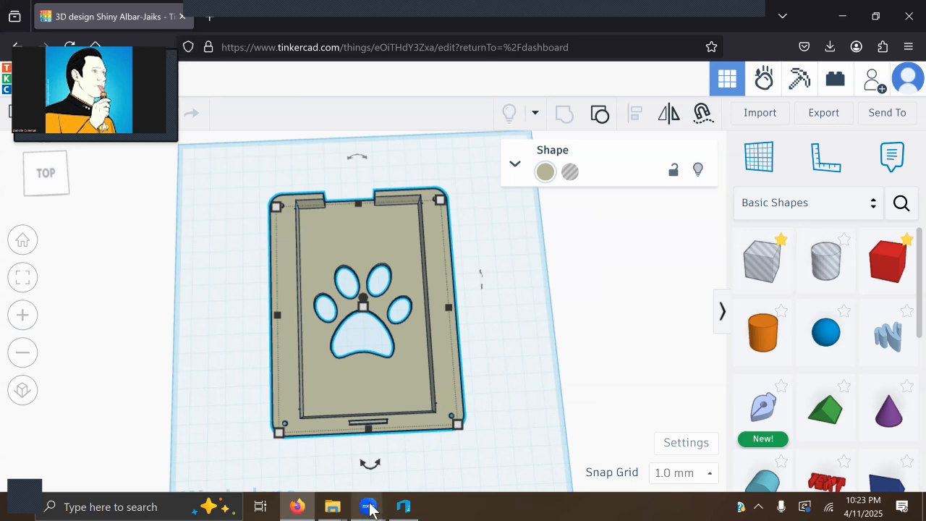
Step: Check the browser's download list for the exported STL and inspect the paw cutout in the case from several angles
mouse_move(369, 507)
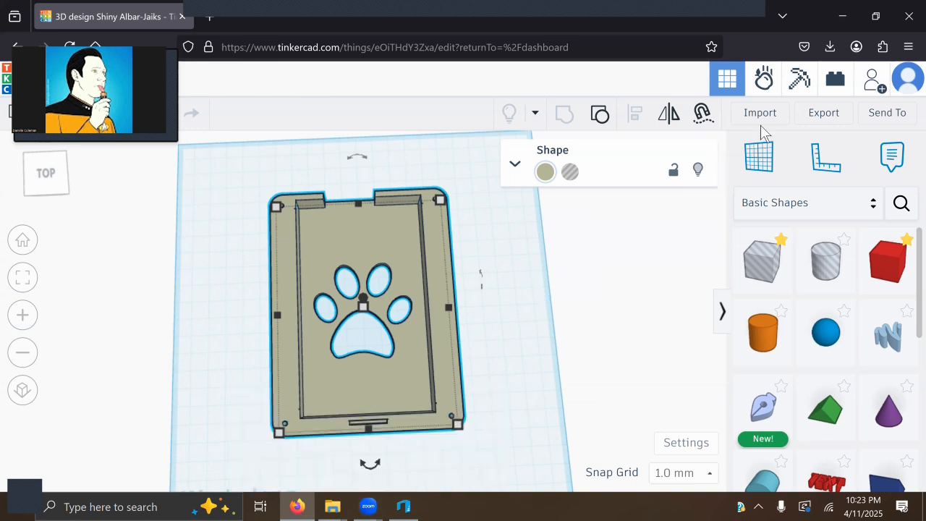
click(830, 47)
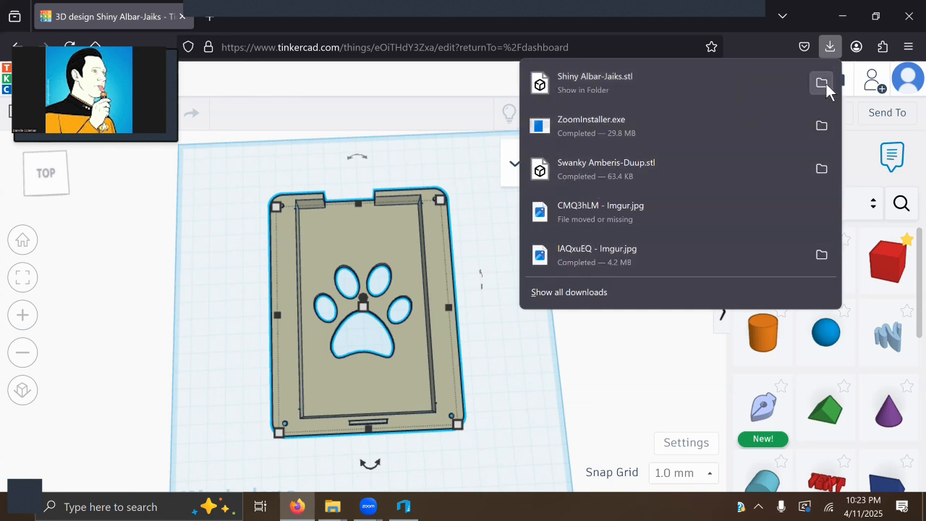
click(543, 447)
right_drag(505, 423, 513, 340)
right_drag(569, 243, 347, 455)
right_drag(416, 453, 490, 412)
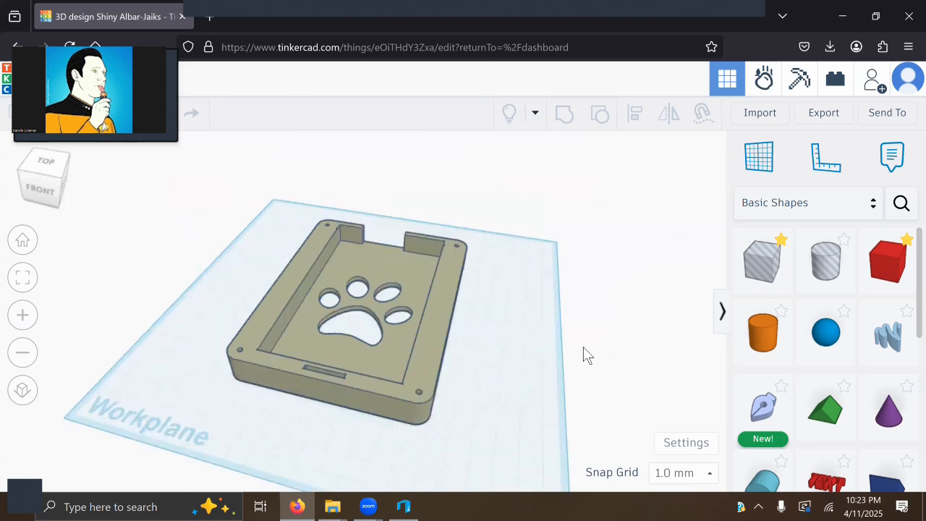